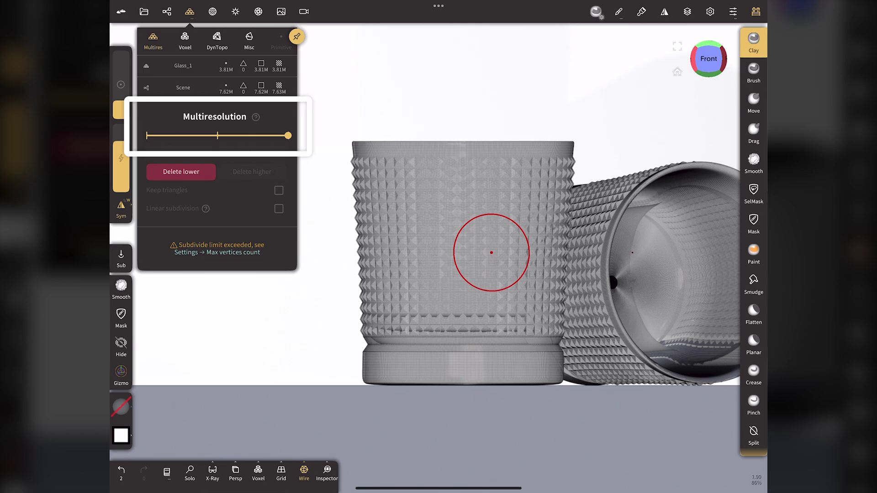
- Lower Glass_1 and the tipped Glass_2 to the middle multiresolution level, 953k each
drag(288, 136, 211, 134)
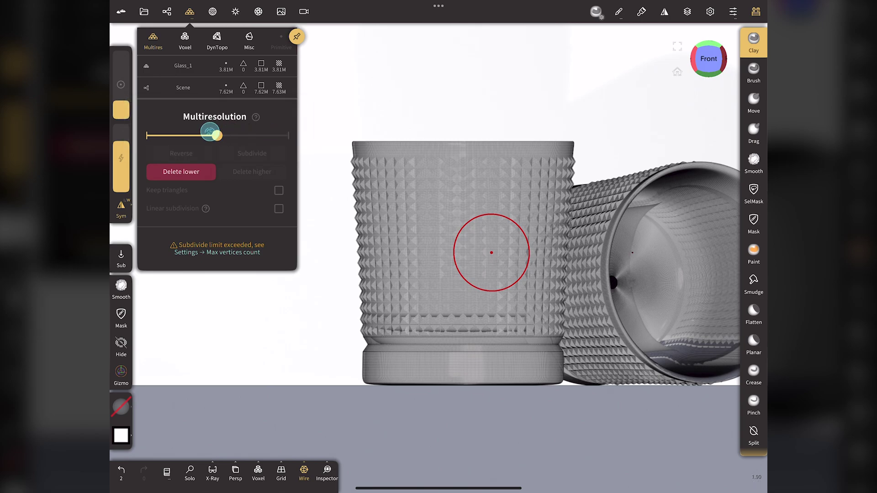
click(613, 281)
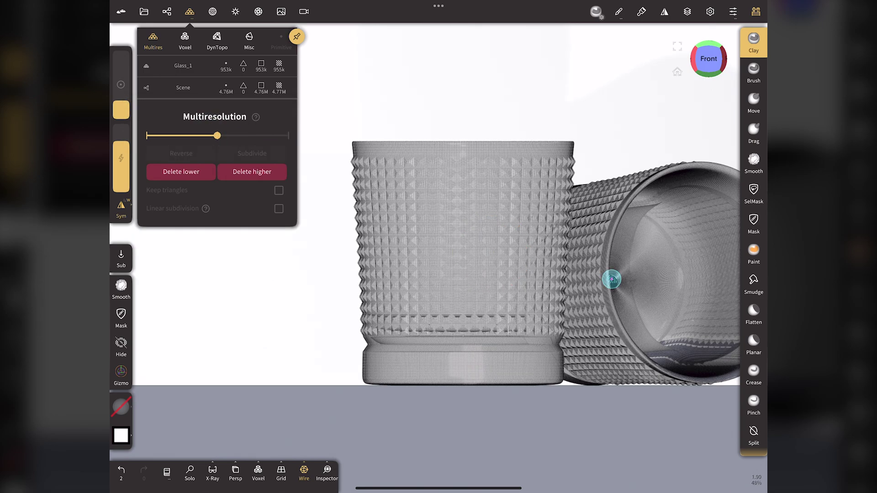
drag(288, 135, 224, 137)
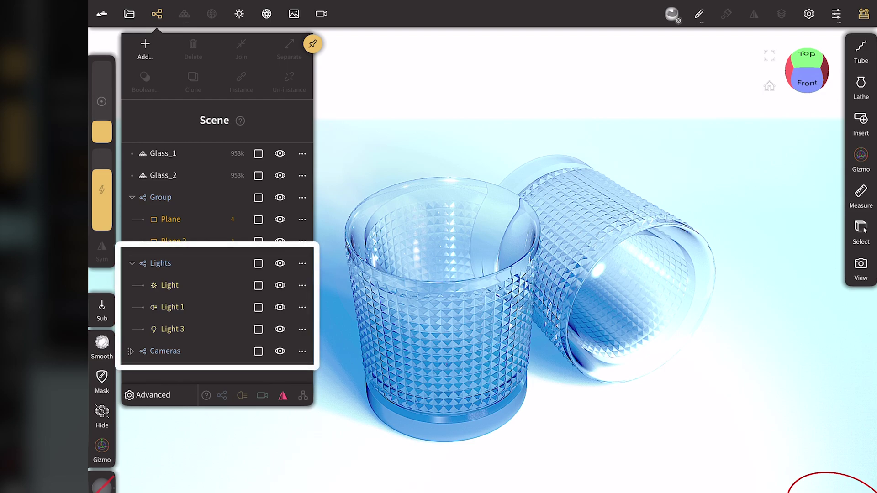
- Hide and re-show Glass_1, Glass_2, Plane and Plane 2 to check each one
click(280, 153)
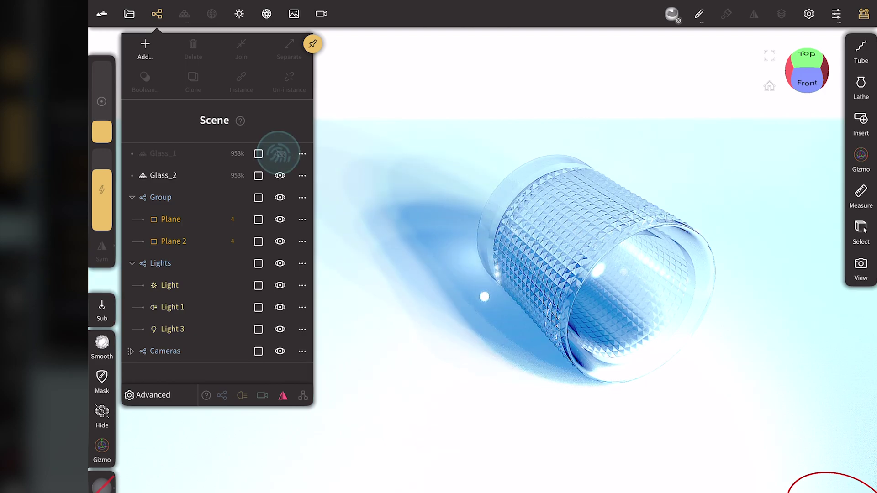
click(280, 175)
click(280, 153)
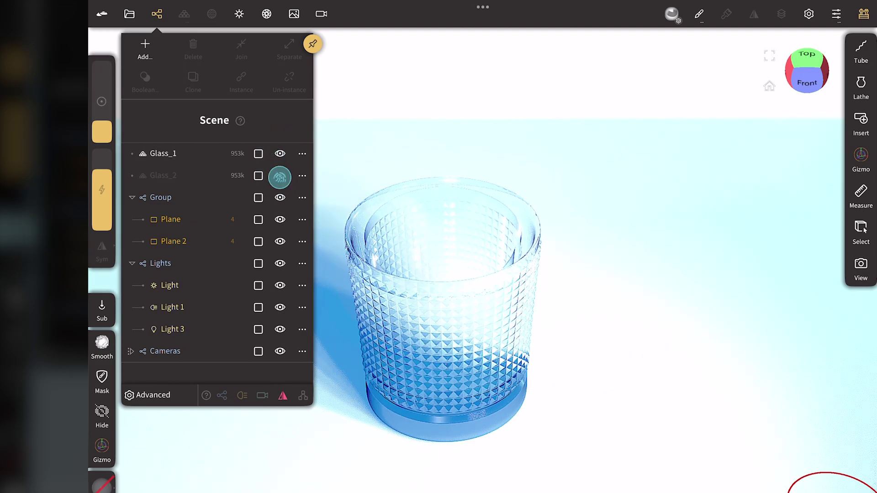
click(280, 176)
click(280, 219)
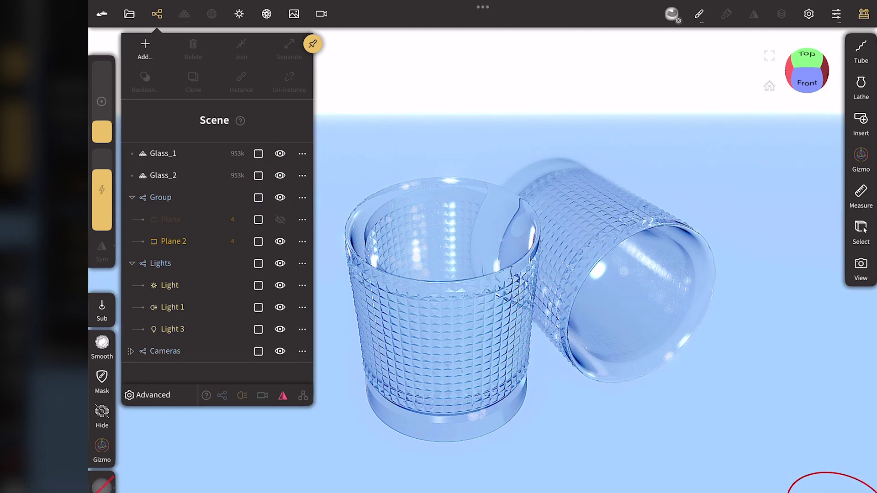
click(280, 241)
click(280, 220)
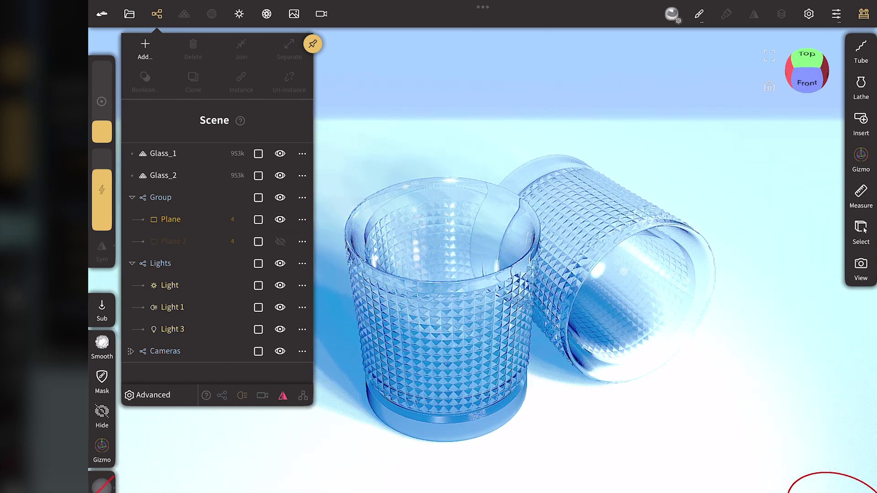
click(280, 242)
- Collapse the Group and Lights entries and bring up the render post-process settings
click(131, 198)
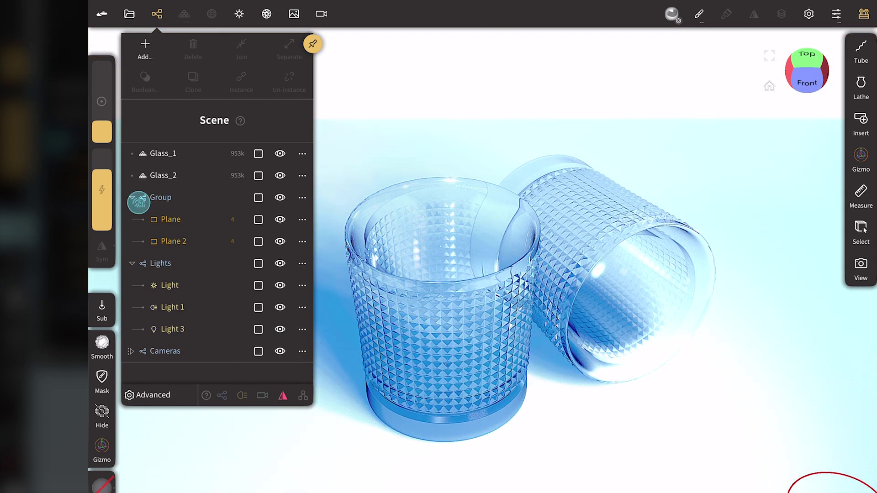
click(131, 220)
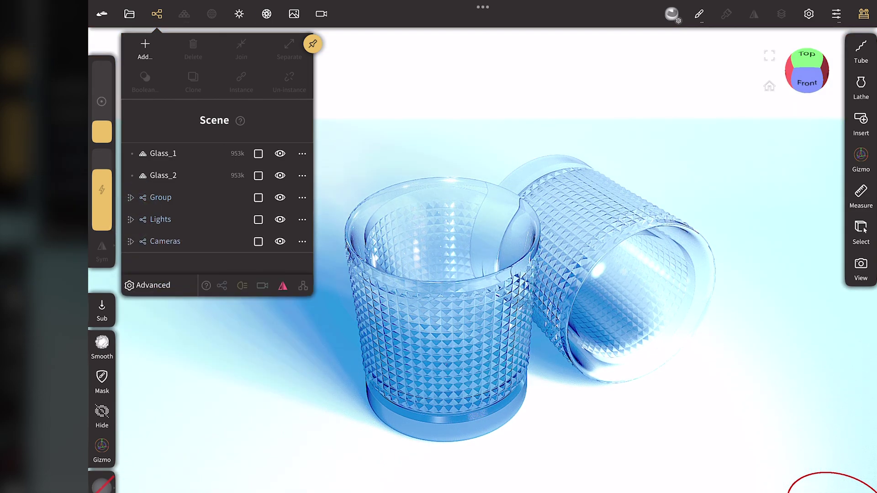
click(266, 13)
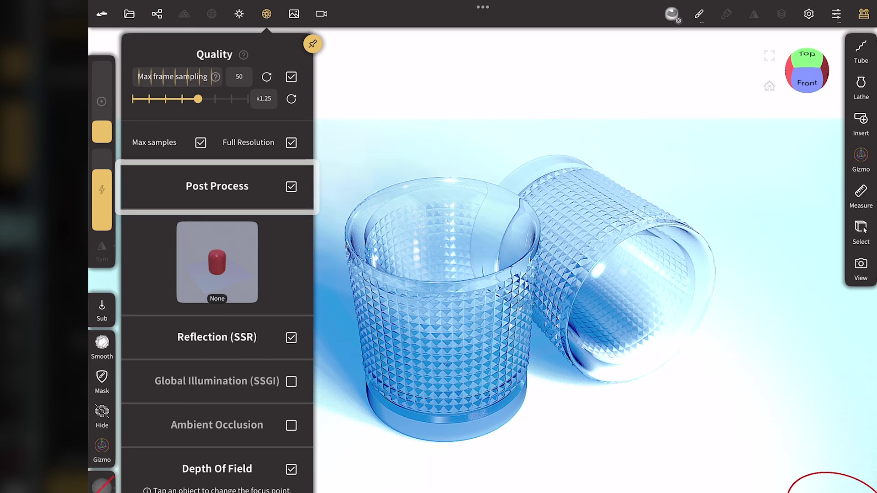
- Uncheck Post Process so both glasses render in plain grey
click(291, 187)
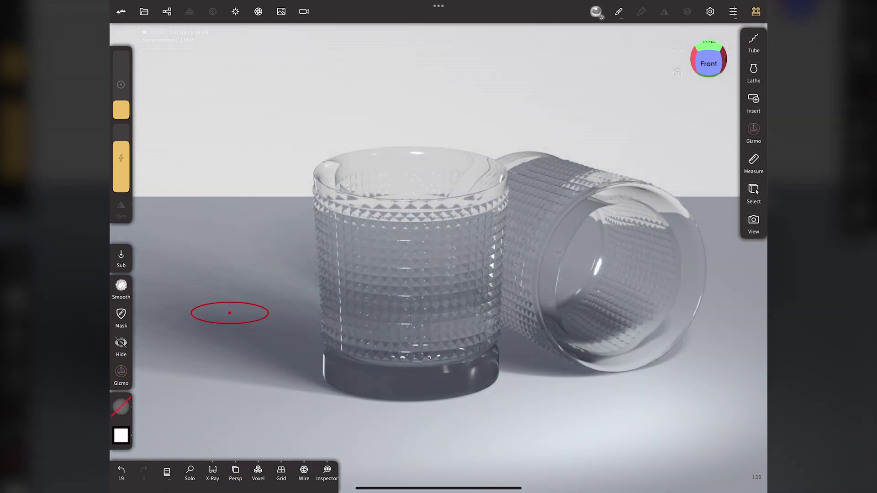
- Set viewport shading to MatCap so the glasses look bright and see-through
click(236, 11)
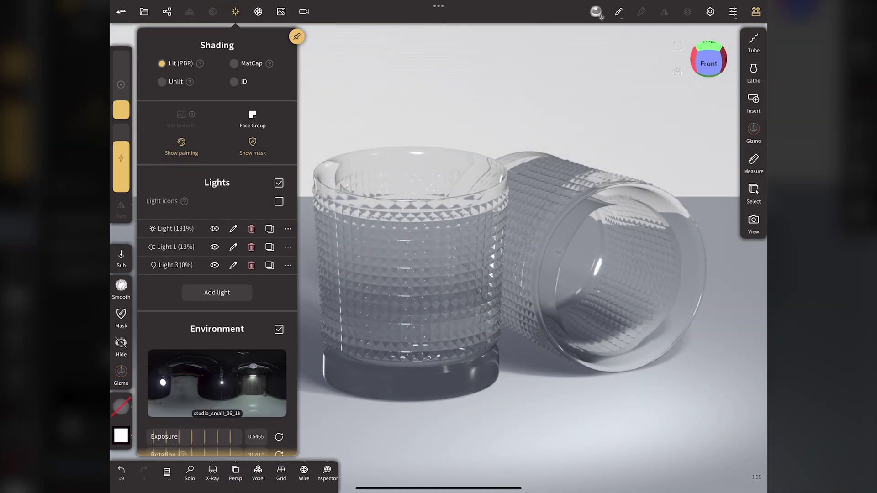
click(234, 63)
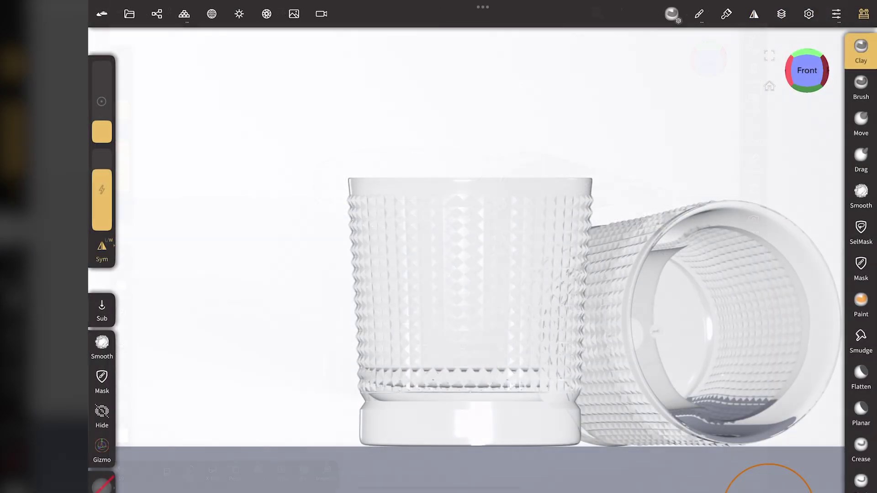
- Hide the backdrop Group, then try Opaque on Glass_1 before returning it to Refraction
click(157, 14)
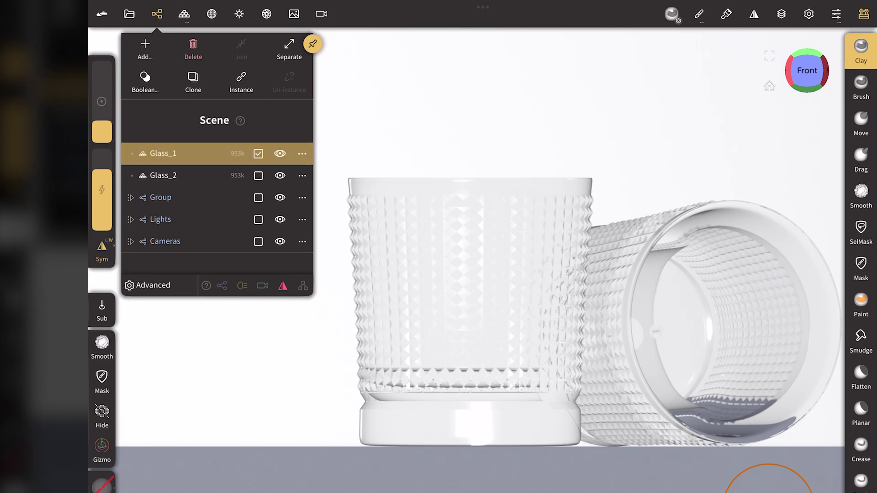
click(280, 198)
click(212, 14)
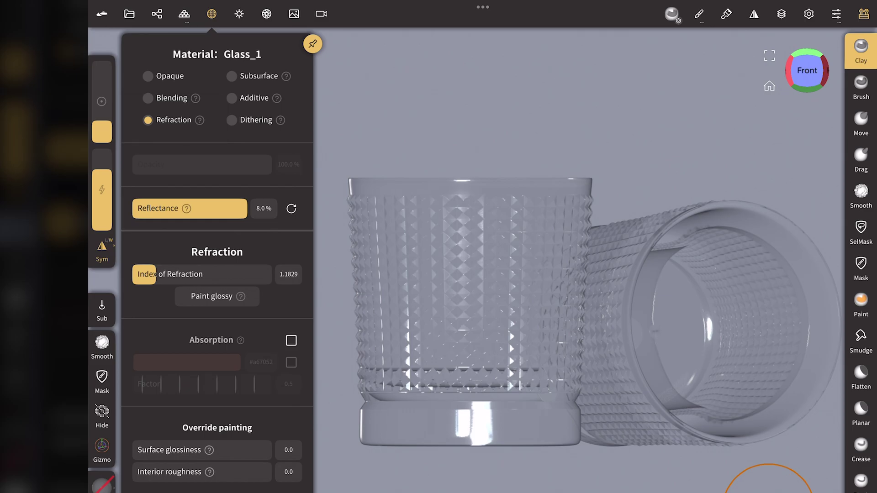
click(157, 77)
click(161, 127)
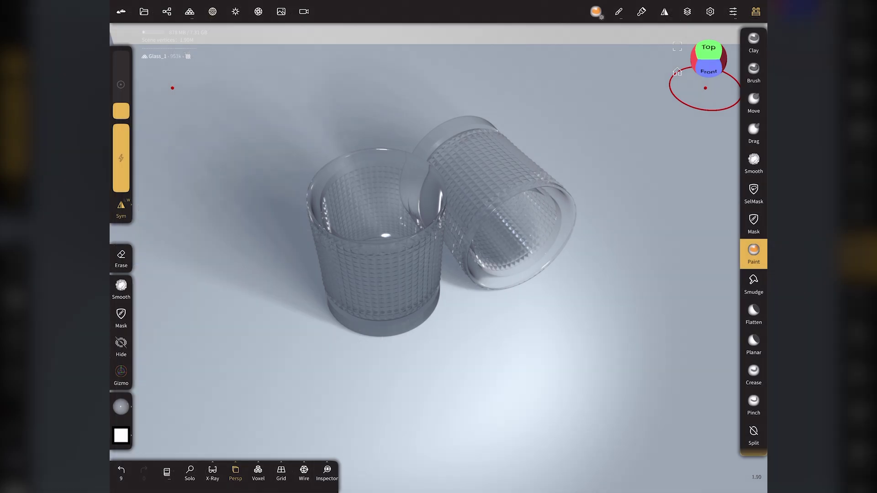
- Paint the left glass with roughness raised from 0.0 to 1.0, pinning the paint settings
drag(662, 137, 372, 269)
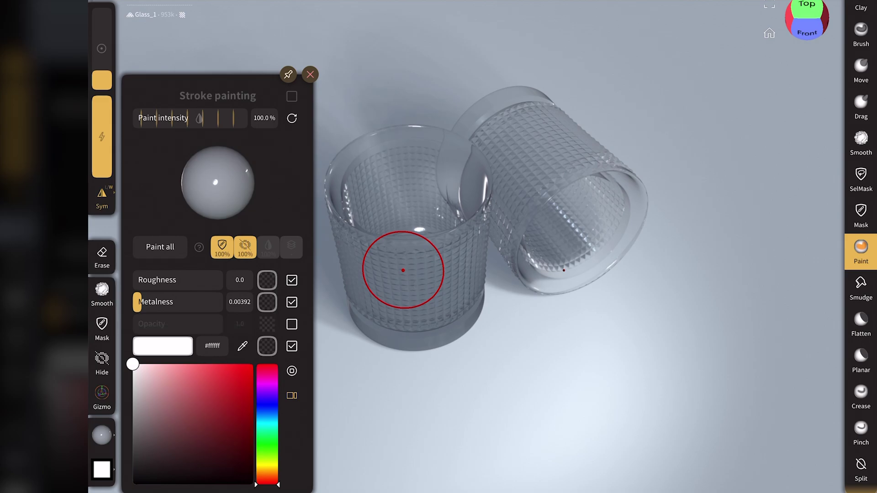
click(289, 75)
scroll(411, 265, up, 3)
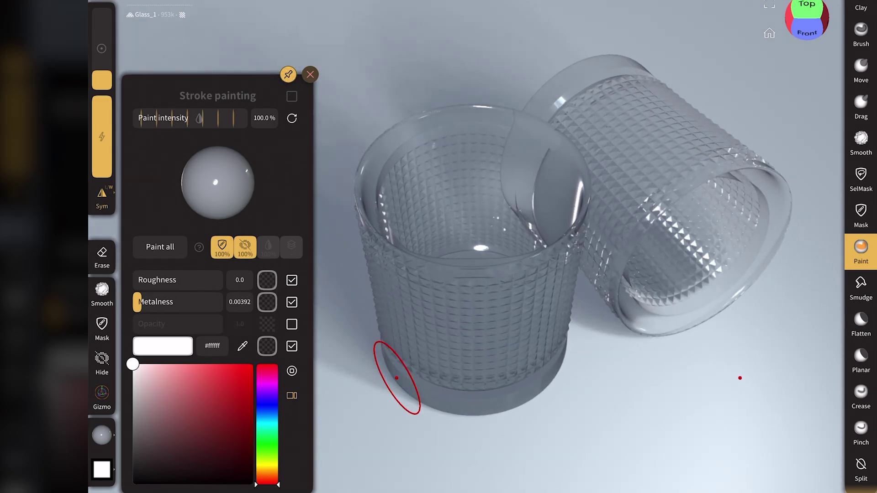
mouse_move(153, 280)
mouse_down()
mouse_move(250, 280)
mouse_move(137, 280)
mouse_move(174, 307)
mouse_move(133, 308)
mouse_up()
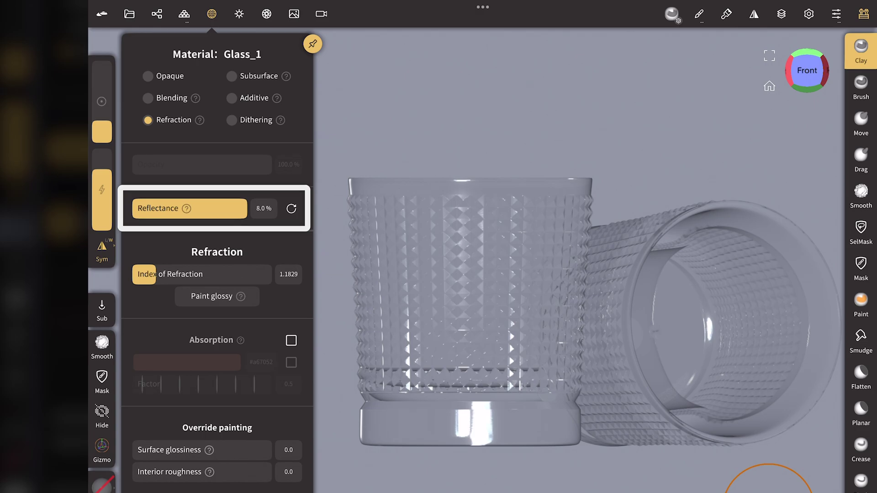
mouse_move(239, 206)
mouse_down()
mouse_move(137, 208)
mouse_move(364, 214)
mouse_up()
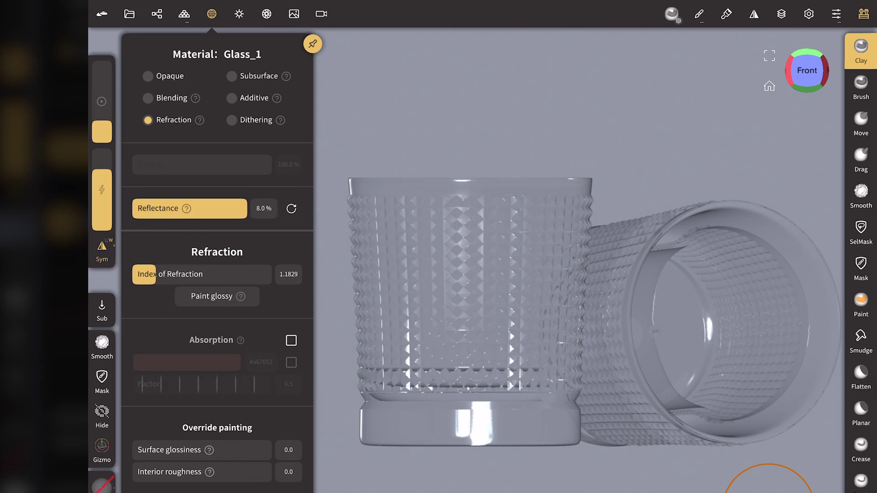
click(239, 14)
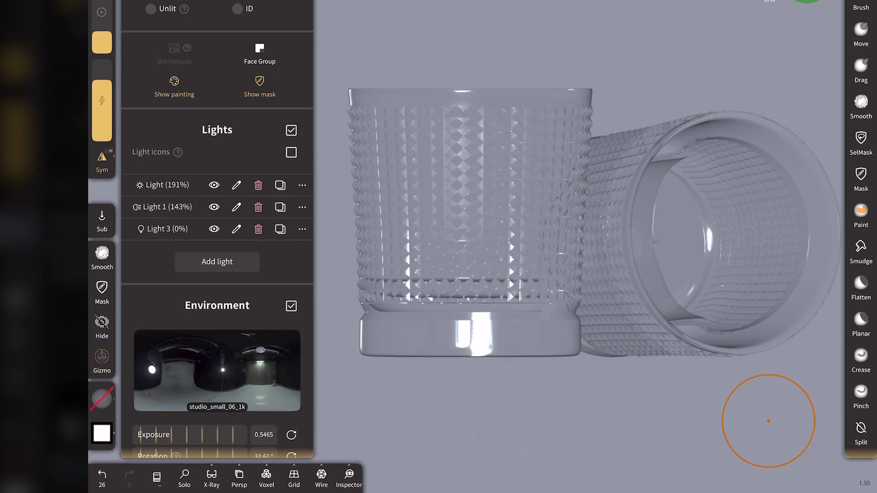
drag(153, 264, 152, 221)
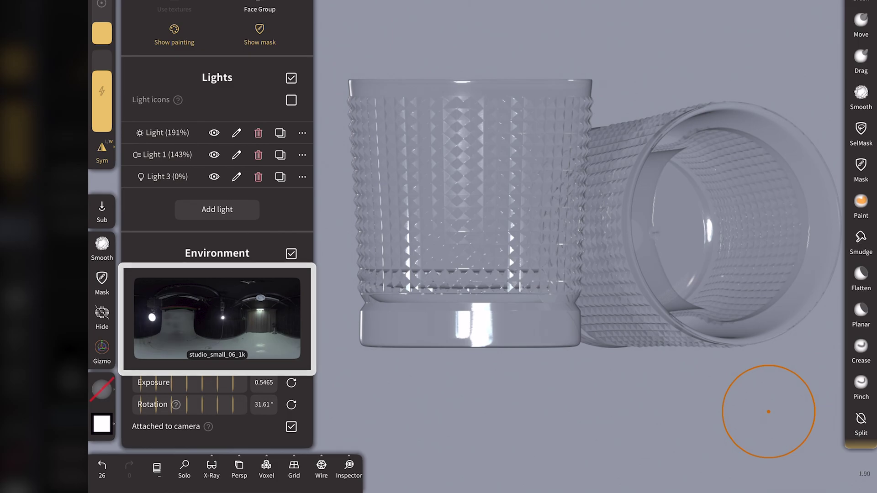
click(217, 318)
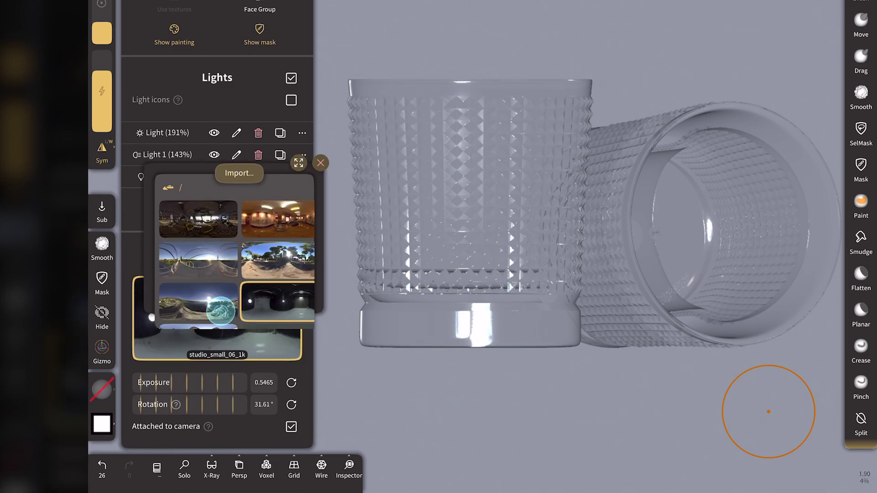
click(178, 175)
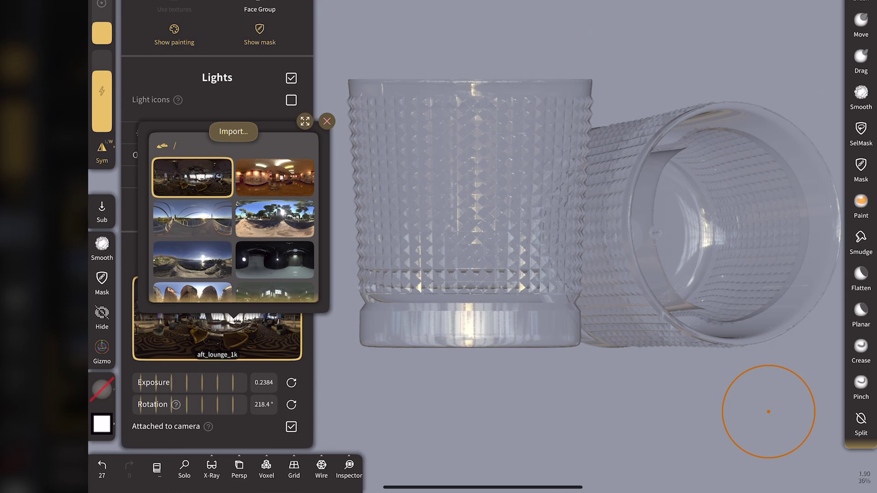
click(258, 179)
click(187, 224)
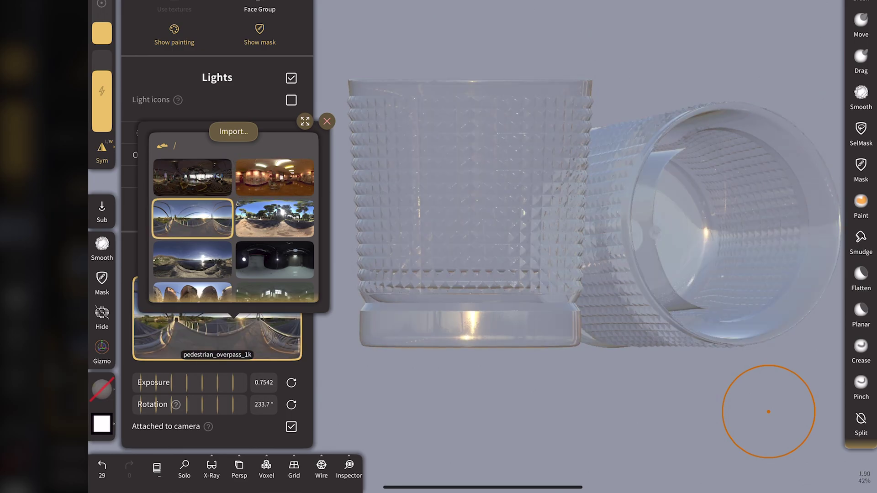
click(274, 259)
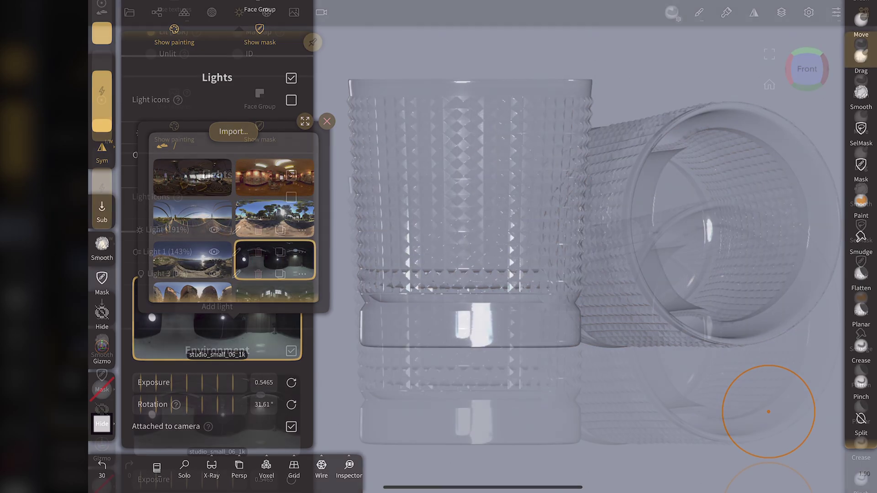
- Lower Glass_1's index of refraction from 1.1829 to 1.0, then face front and list scene objects
click(211, 14)
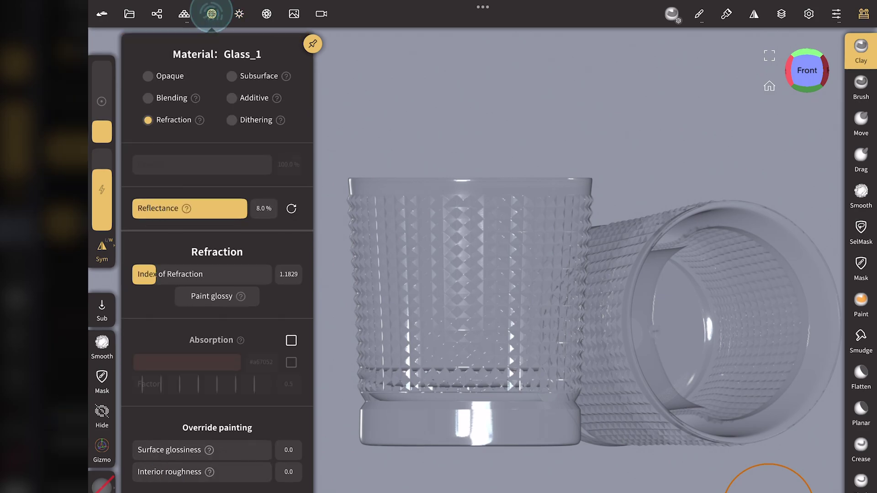
mouse_move(795, 87)
mouse_down()
mouse_move(804, 140)
mouse_move(795, 138)
mouse_up()
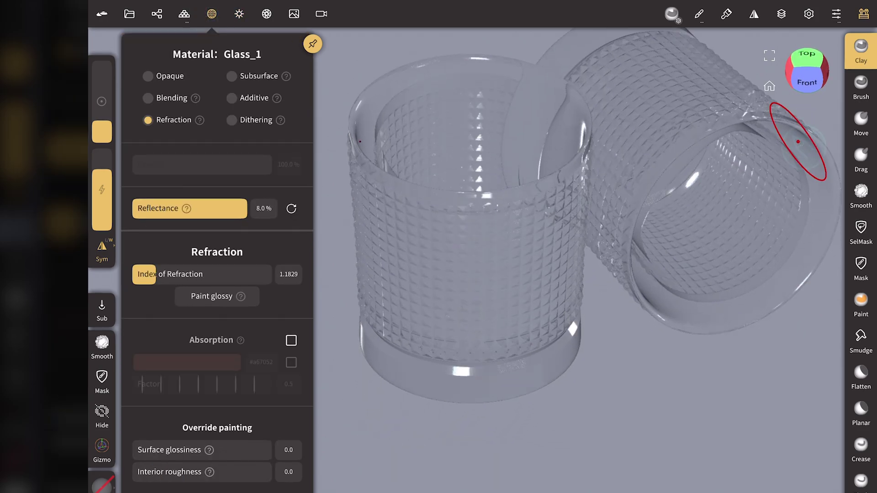
middle_drag(333, 242, 332, 308)
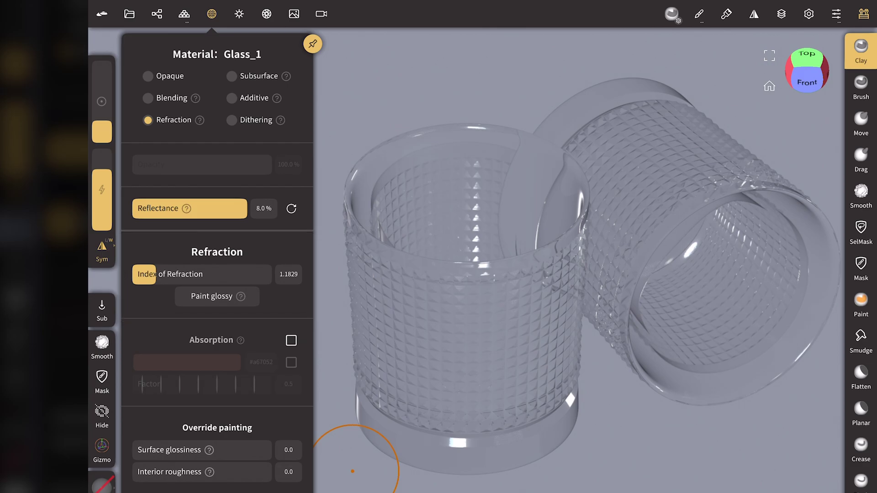
drag(198, 274, 118, 274)
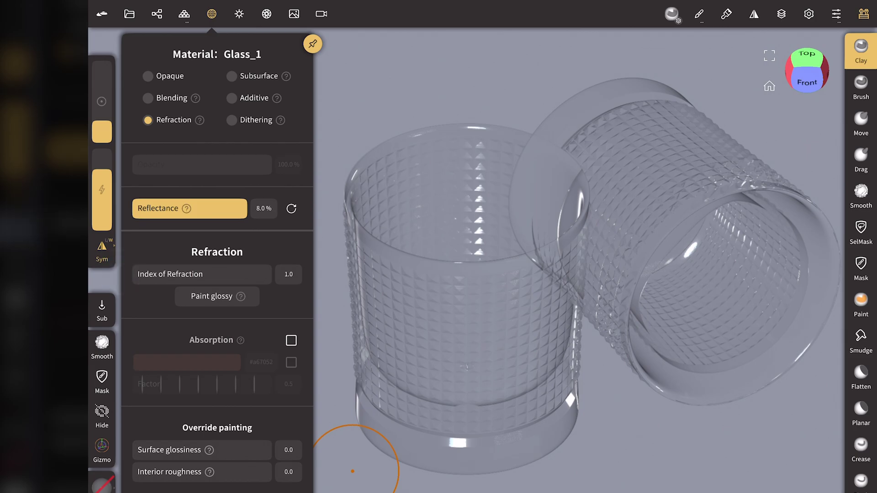
click(805, 78)
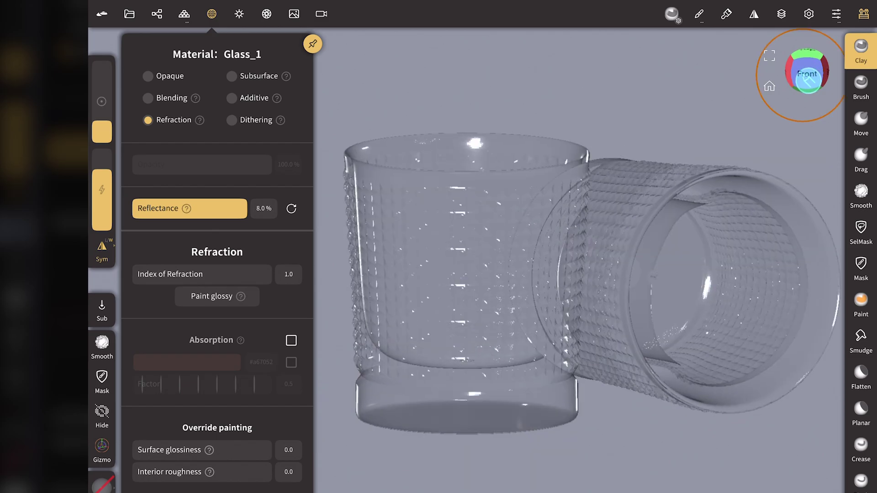
click(157, 14)
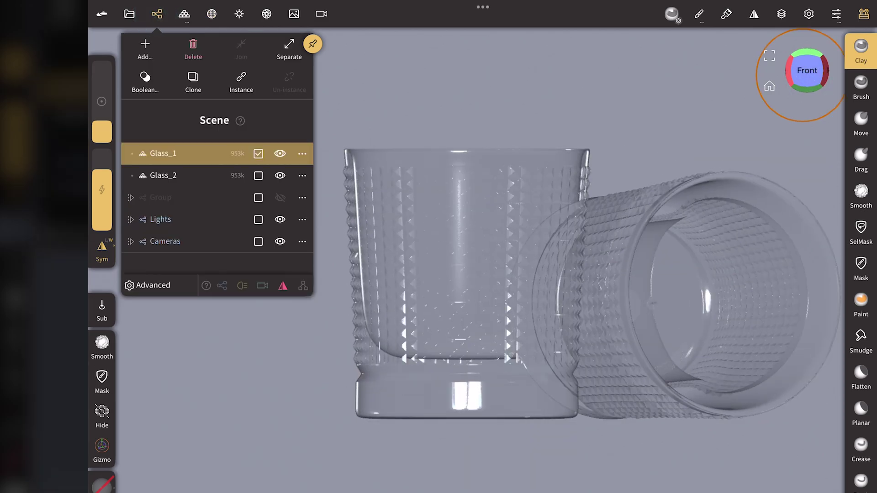
- Hide Glass_2, undo, and recheck Glass_1's index of refraction back at 1.0, showing Quality settings
click(280, 176)
click(156, 14)
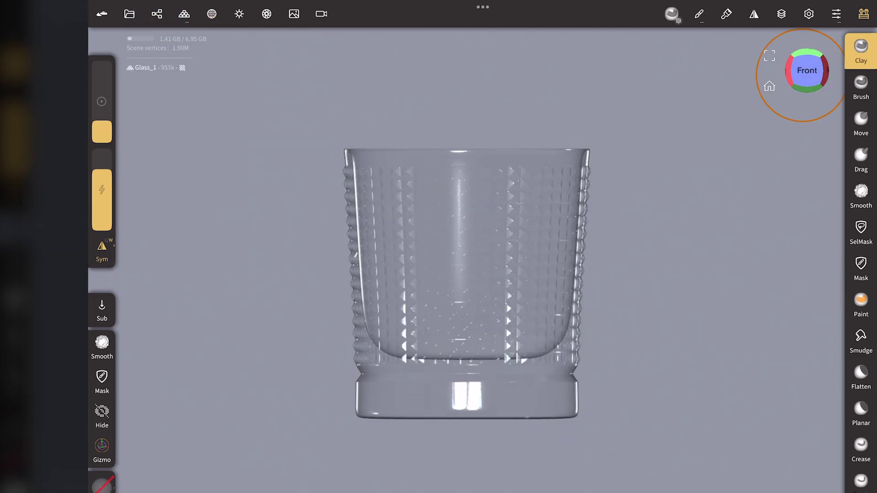
key(ctrl+z)
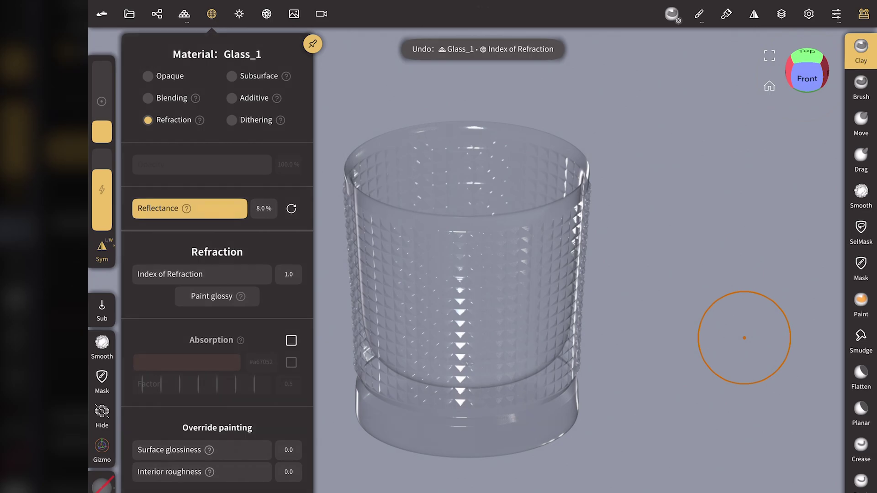
mouse_move(153, 272)
mouse_down()
mouse_move(219, 261)
mouse_move(131, 259)
mouse_move(237, 233)
mouse_move(137, 249)
mouse_up()
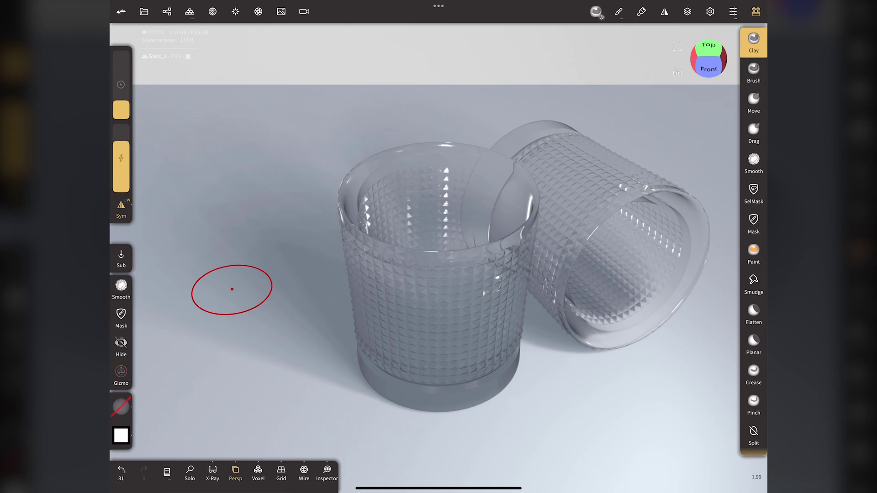
click(258, 11)
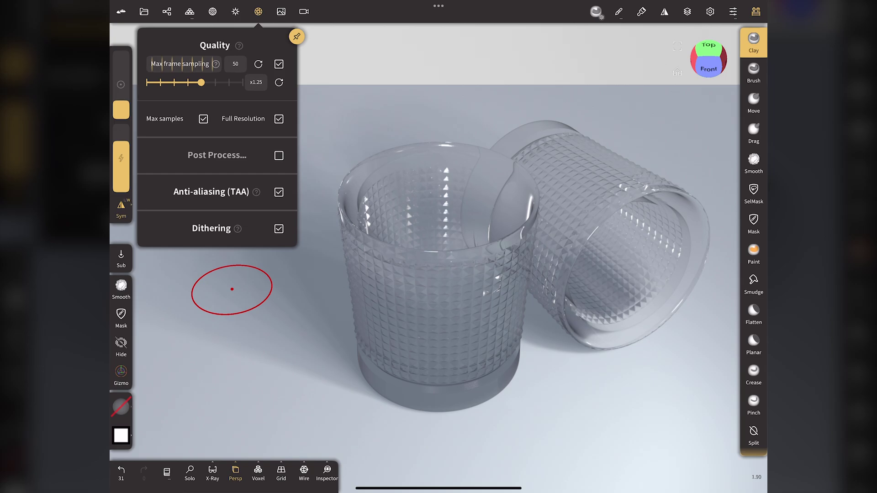
- Turn Post Process back on and compare Reflection (SSR) off and on, leaving it enabled
click(279, 155)
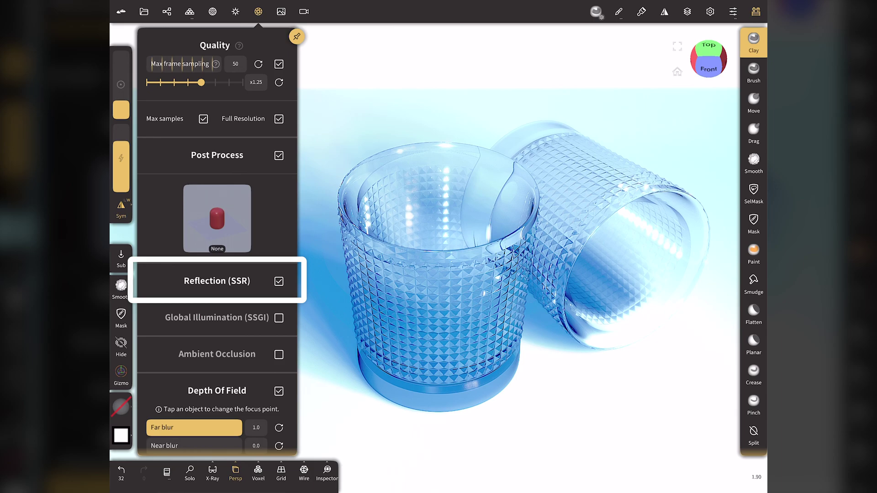
click(278, 281)
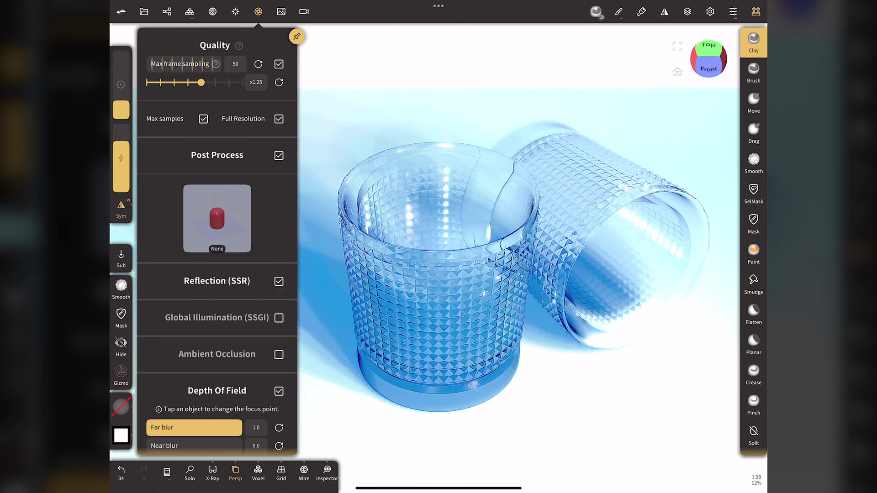
click(279, 281)
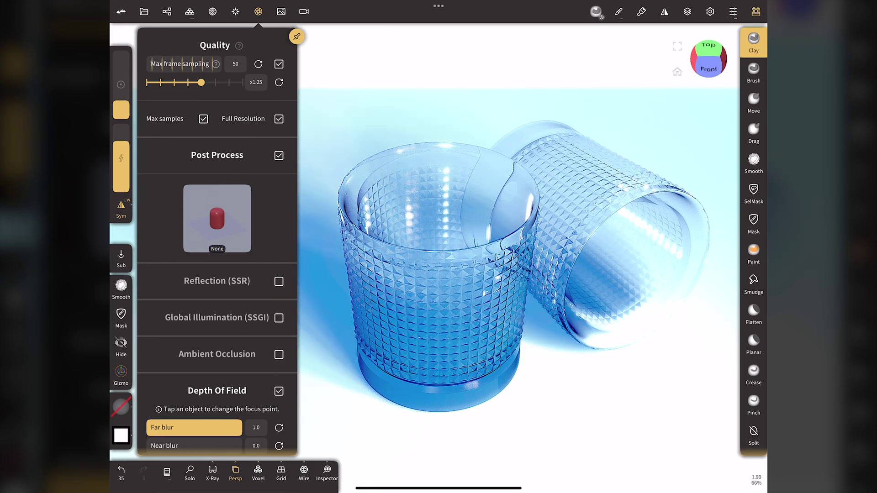
click(279, 281)
drag(172, 345, 171, 205)
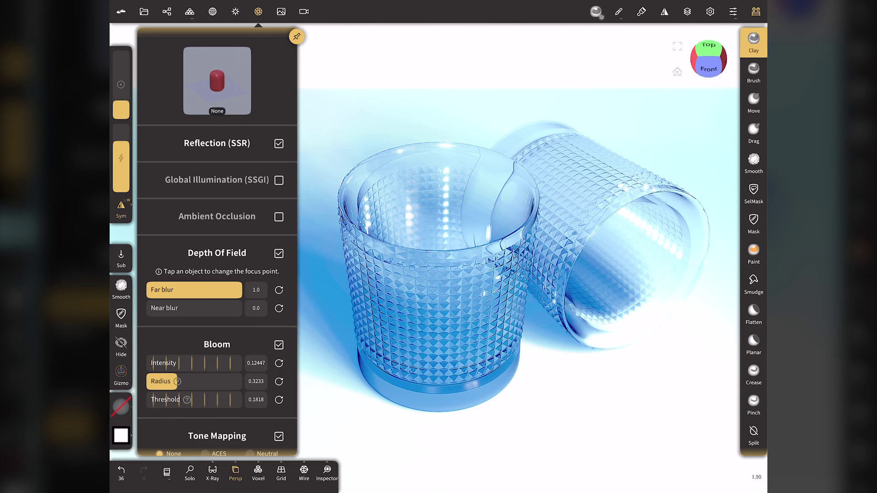
- Compare Depth of Field off and on, then set its focus point on the back glass
click(279, 253)
click(279, 253)
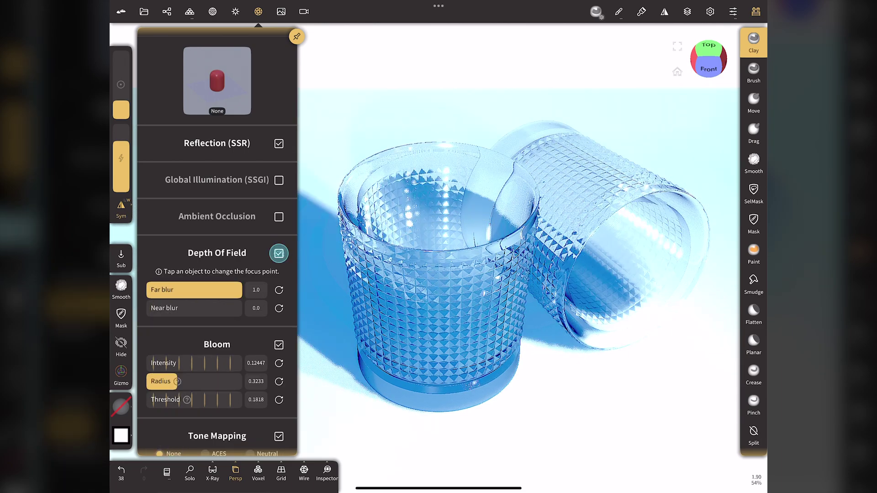
click(440, 258)
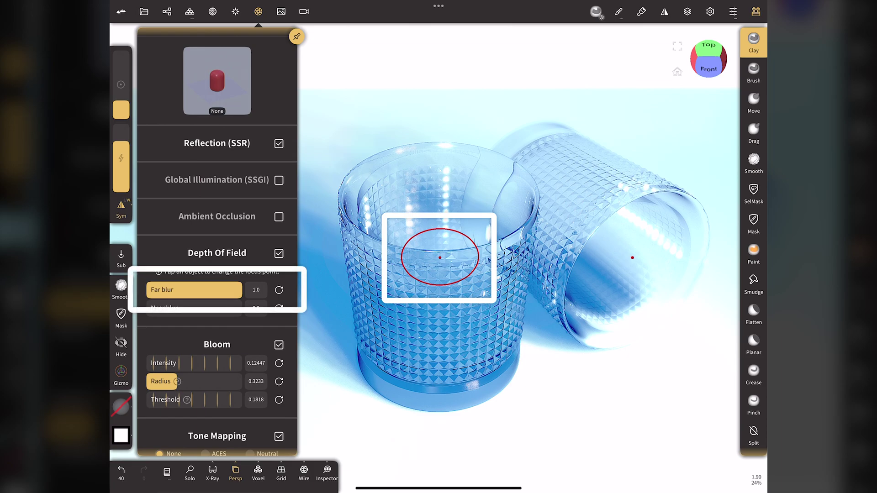
click(640, 292)
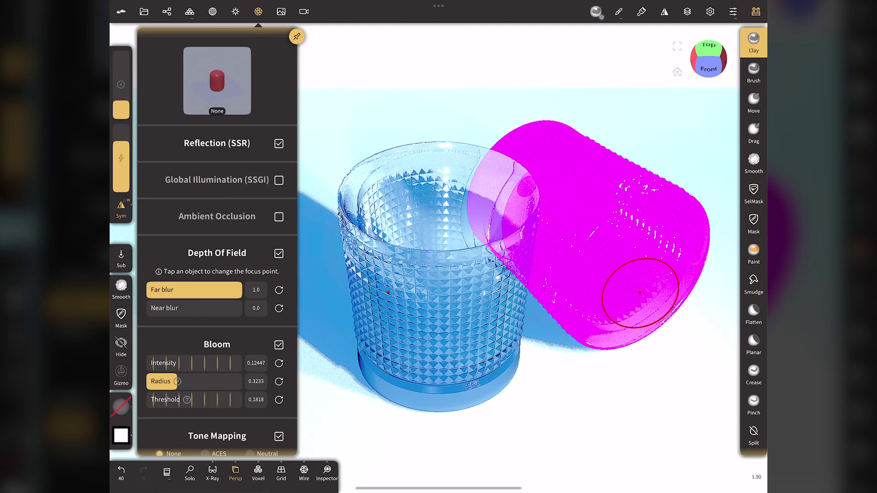
mouse_move(240, 290)
mouse_down()
mouse_move(147, 290)
mouse_move(341, 290)
mouse_up()
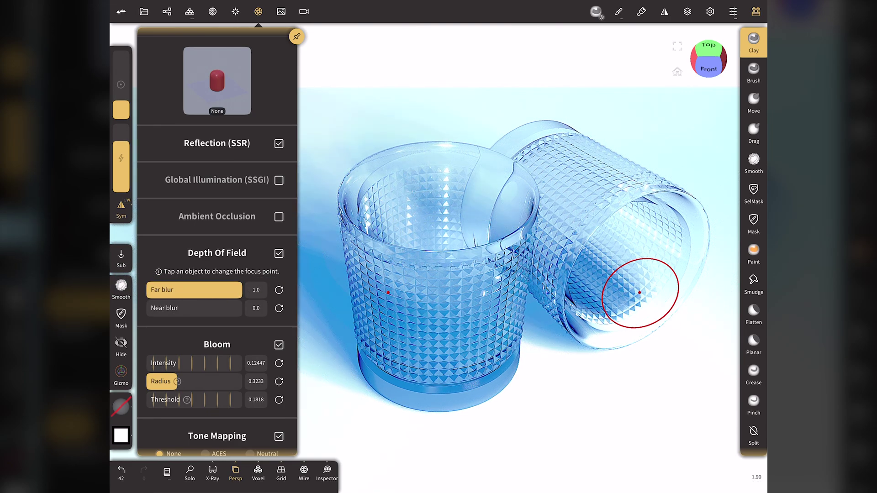
drag(183, 345, 166, 183)
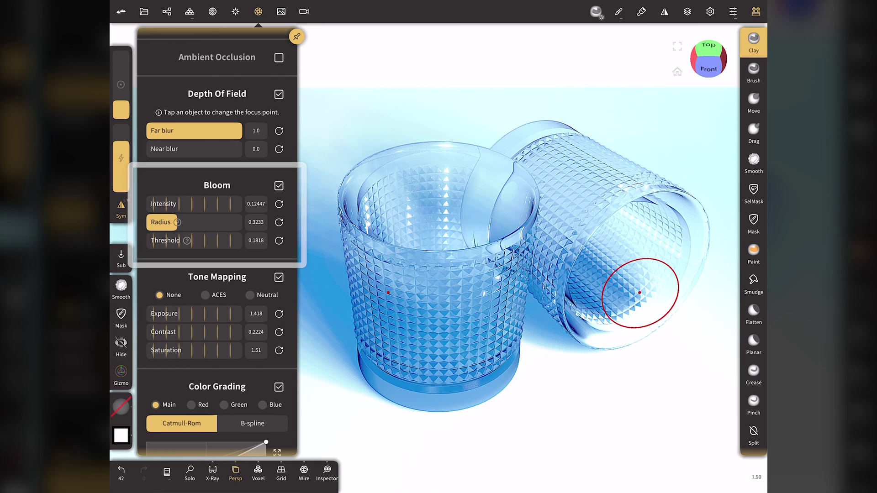
- Compare Bloom and Tone Mapping off and on, leaving both enabled
click(279, 186)
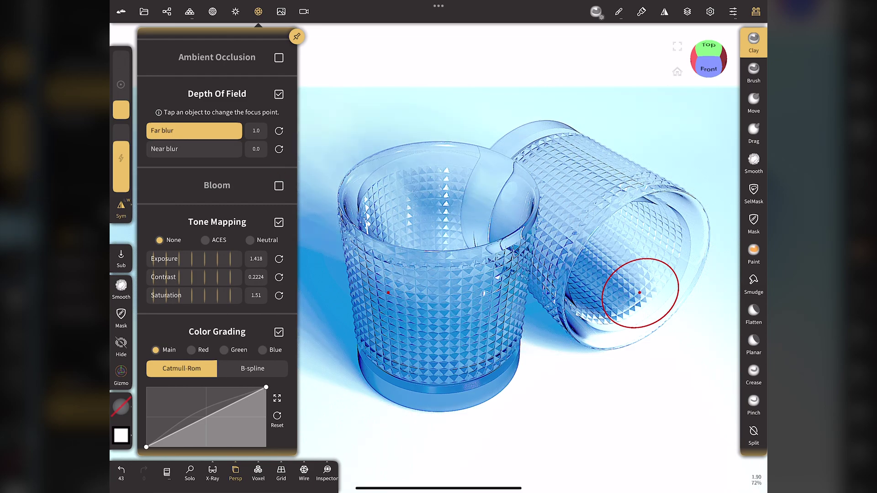
click(278, 186)
click(274, 186)
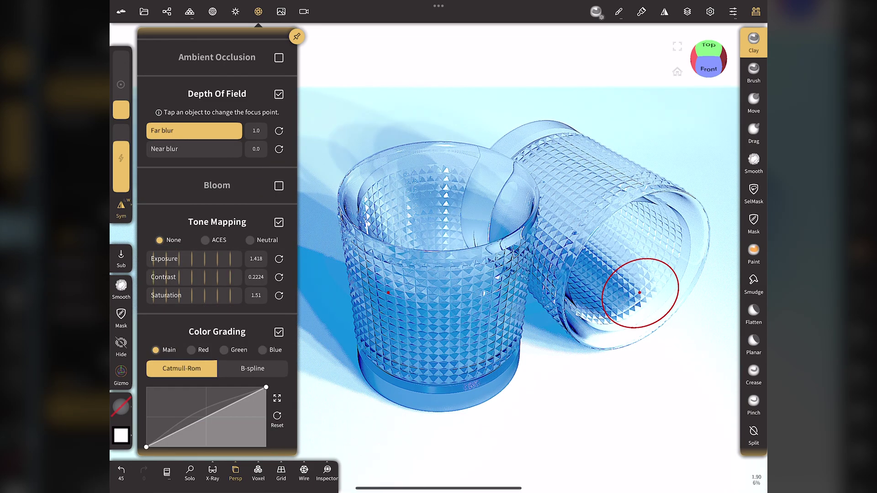
click(274, 186)
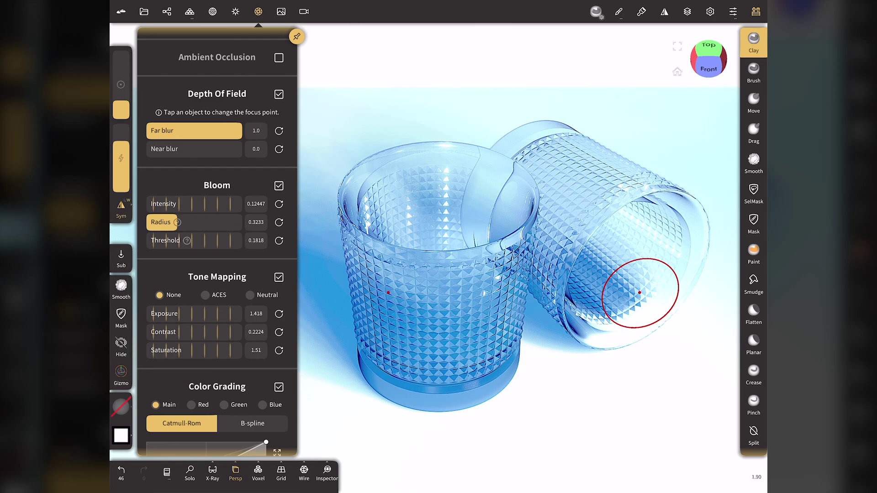
click(279, 277)
click(279, 278)
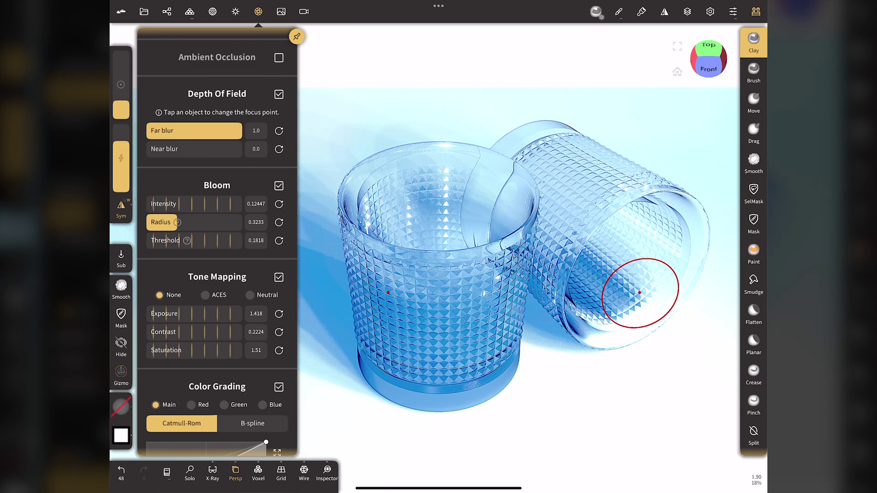
- Raise the blue channel of the Color Grading curve and compare grading off and on
scroll(217, 320, down, 4)
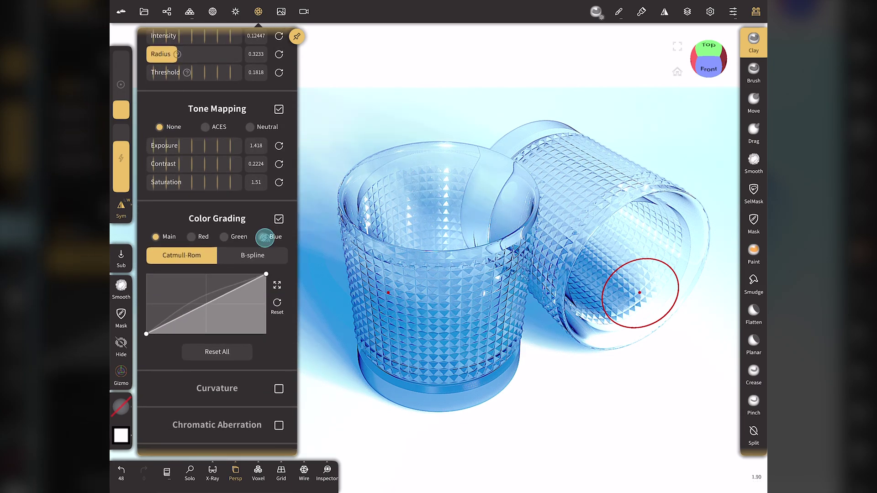
click(264, 237)
drag(198, 308, 197, 299)
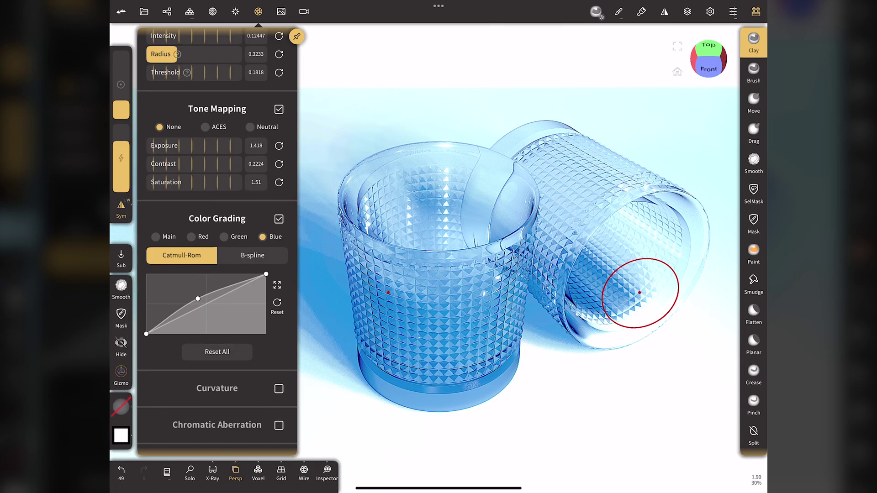
click(279, 219)
click(279, 219)
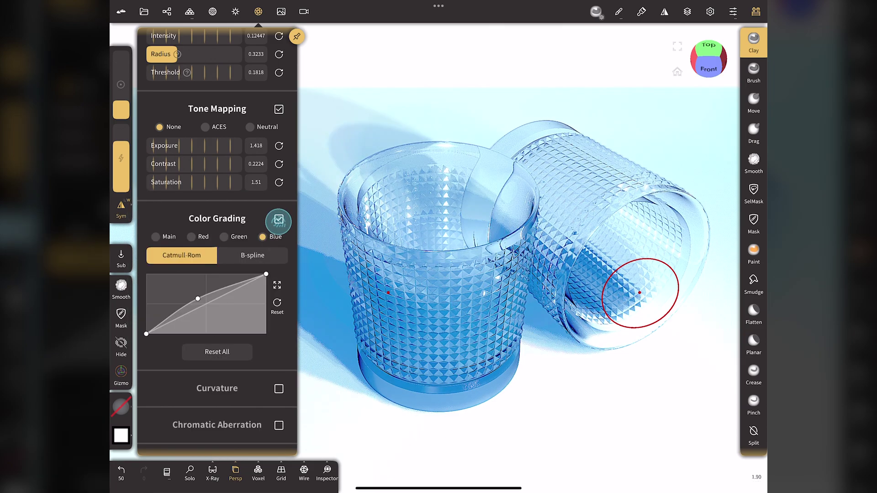
click(278, 219)
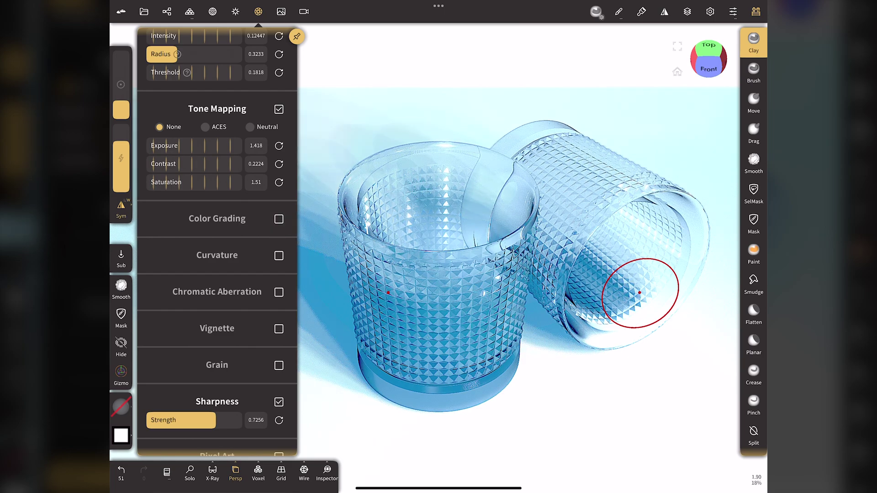
click(279, 219)
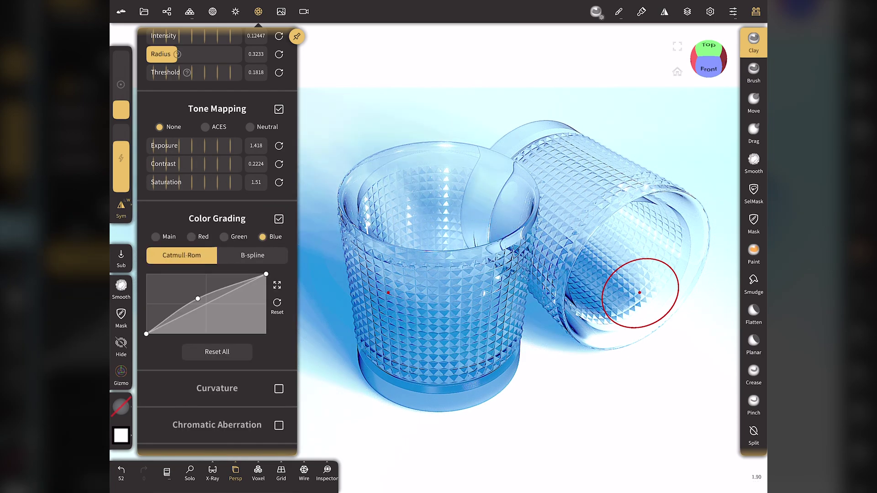
- Compare Sharpness off and on, leaving it enabled at strength 0.7256
drag(160, 384, 160, 210)
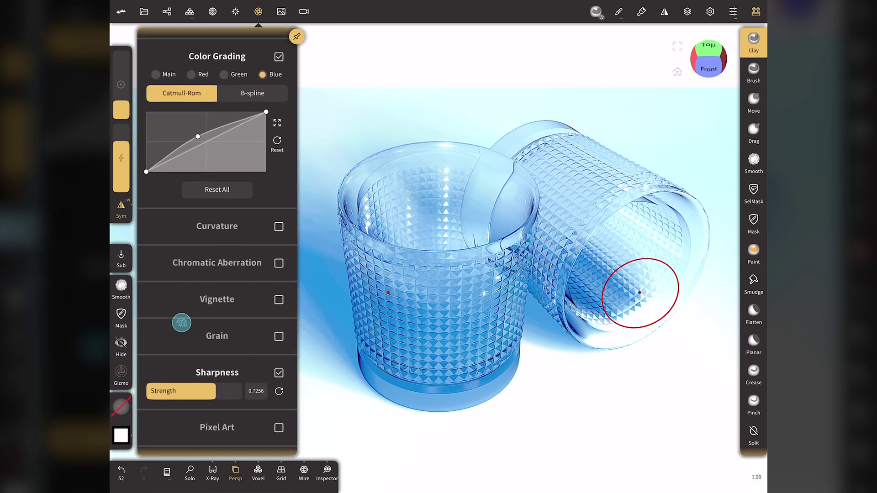
drag(182, 323, 181, 223)
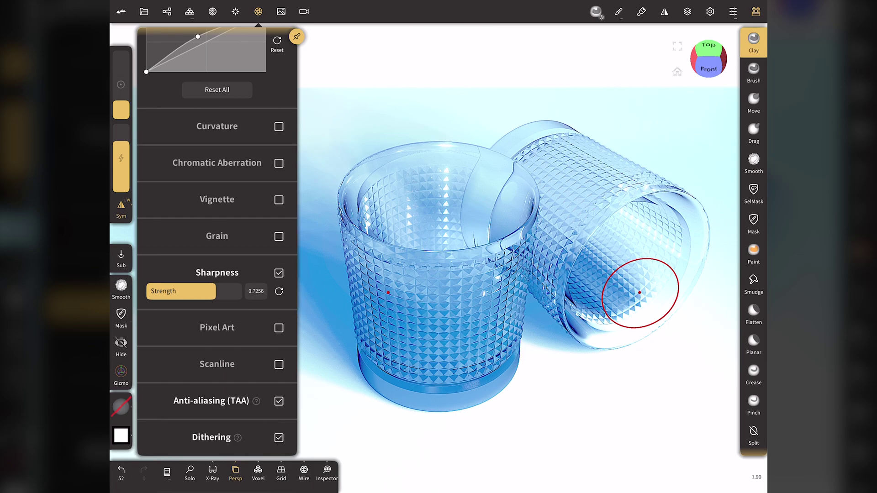
click(279, 272)
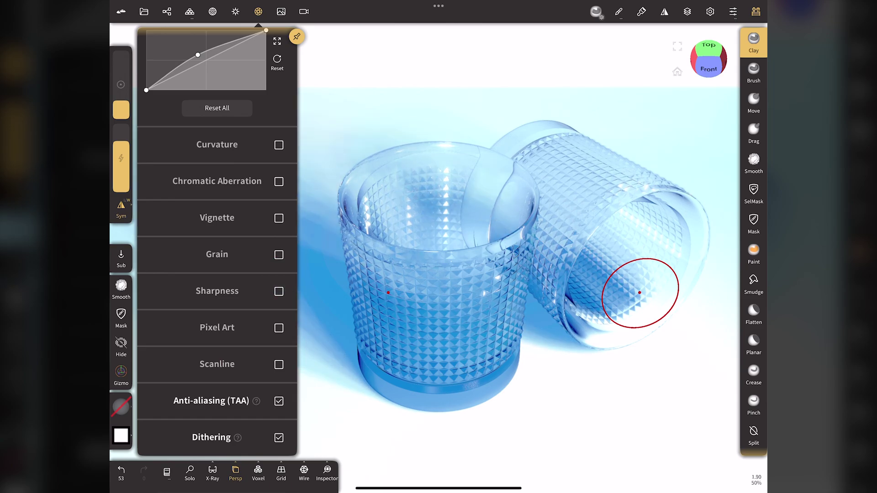
click(278, 291)
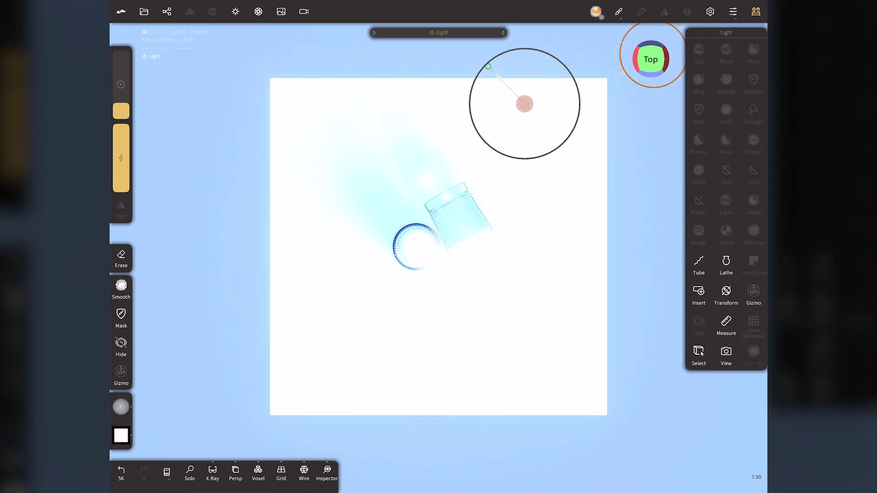
- Turn off Post Process in the render settings to remove the blue glow
click(258, 11)
click(279, 154)
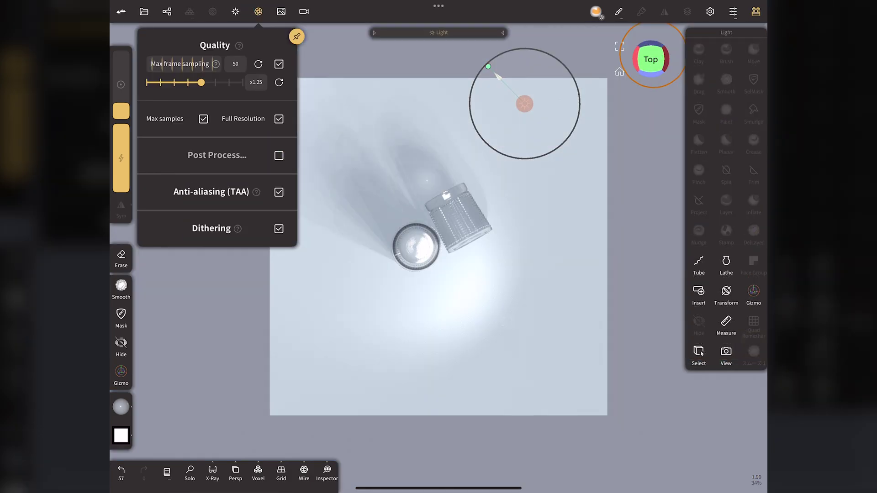
click(258, 11)
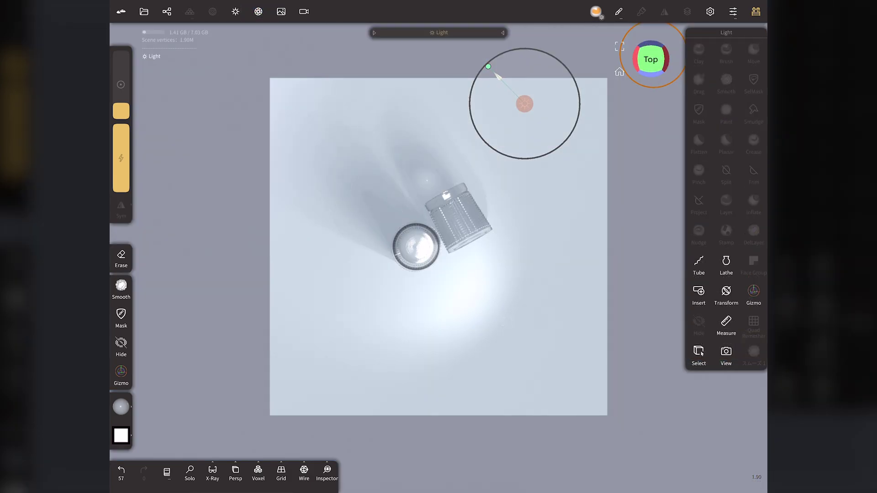
click(502, 33)
- Hide the main sun light (191%) in the Lighting panel
click(236, 11)
click(212, 229)
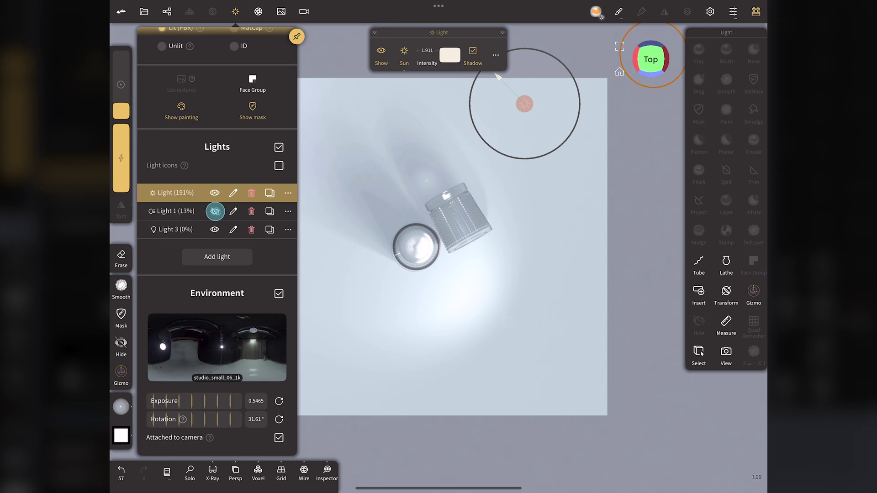
click(235, 12)
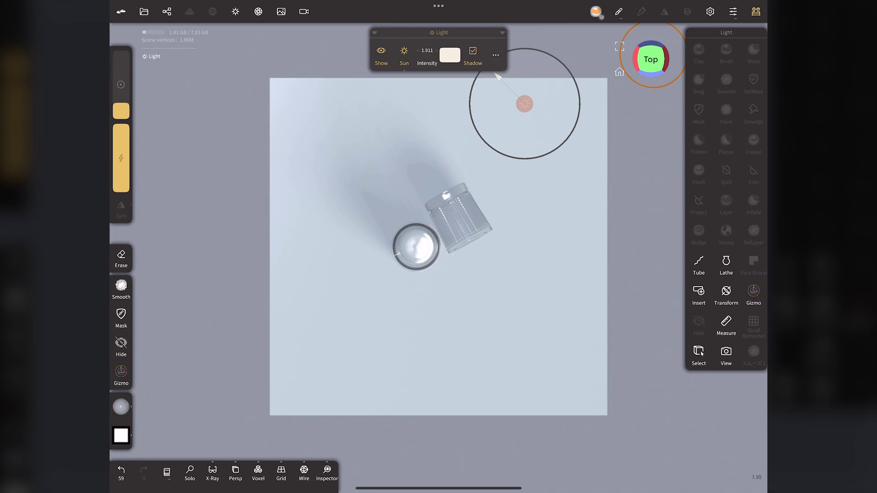
click(504, 34)
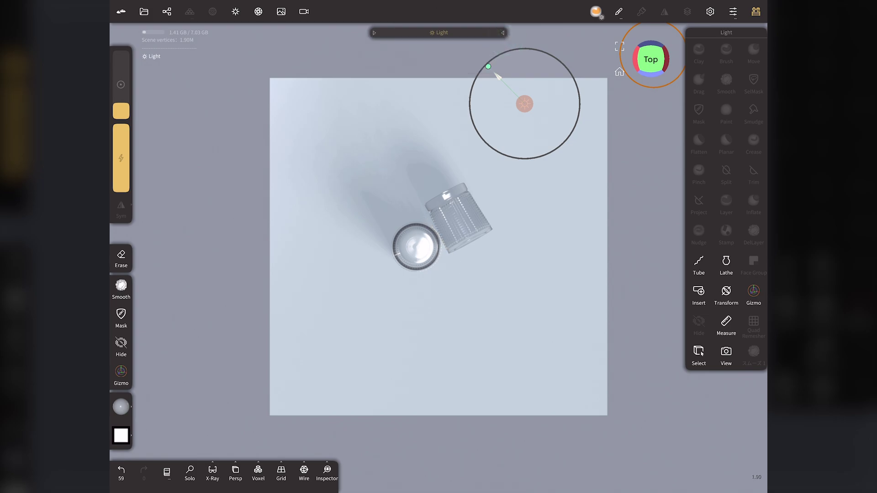
click(236, 12)
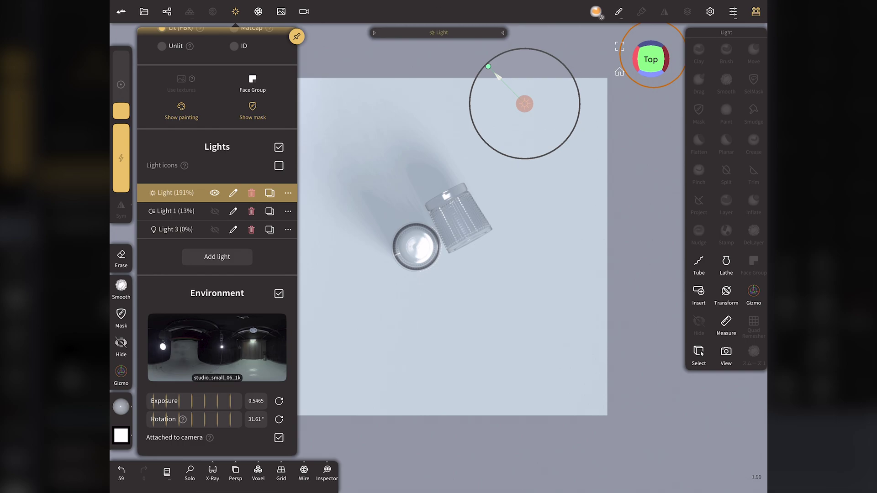
click(502, 33)
click(215, 192)
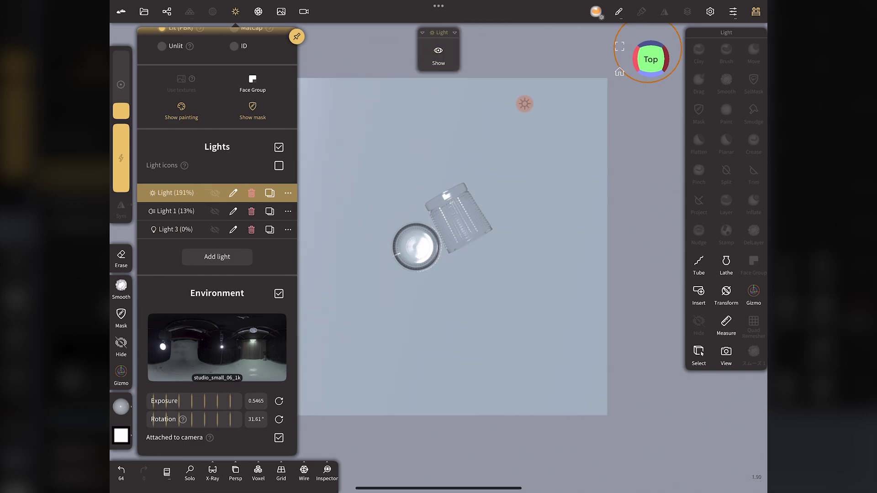
- Show and select spotlight Light 1, then try and undo a cone-angle change
click(214, 211)
click(176, 211)
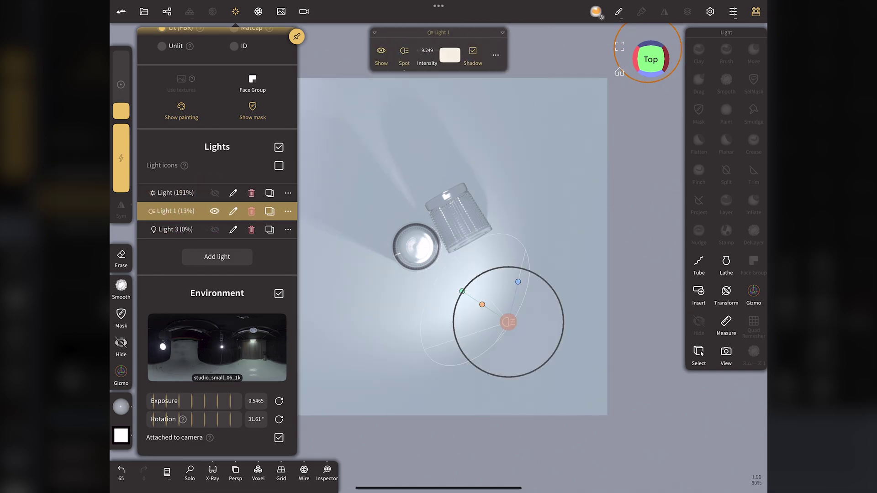
click(235, 11)
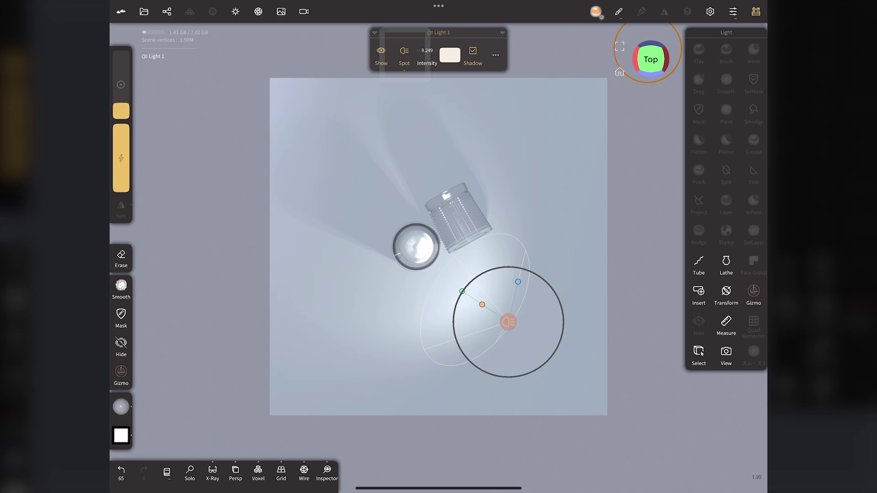
mouse_move(651, 59)
mouse_down()
mouse_move(665, 23)
mouse_move(648, 36)
mouse_up()
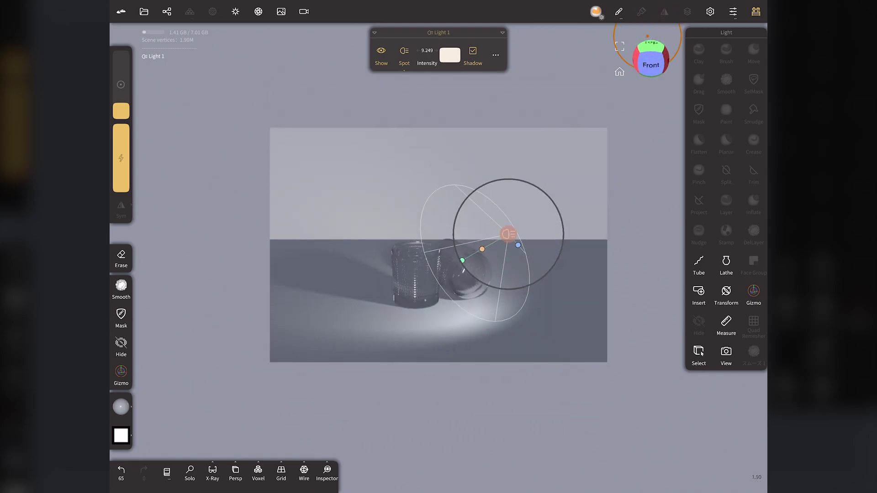
drag(482, 249, 454, 266)
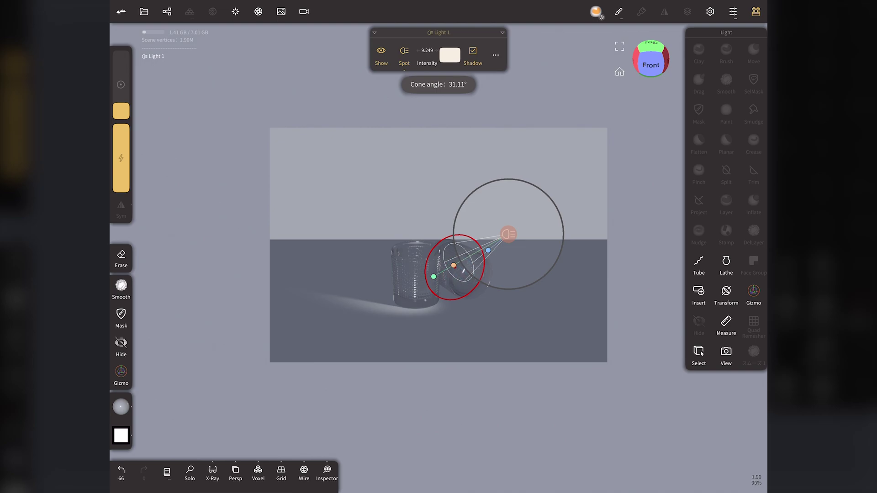
key(ctrl+z)
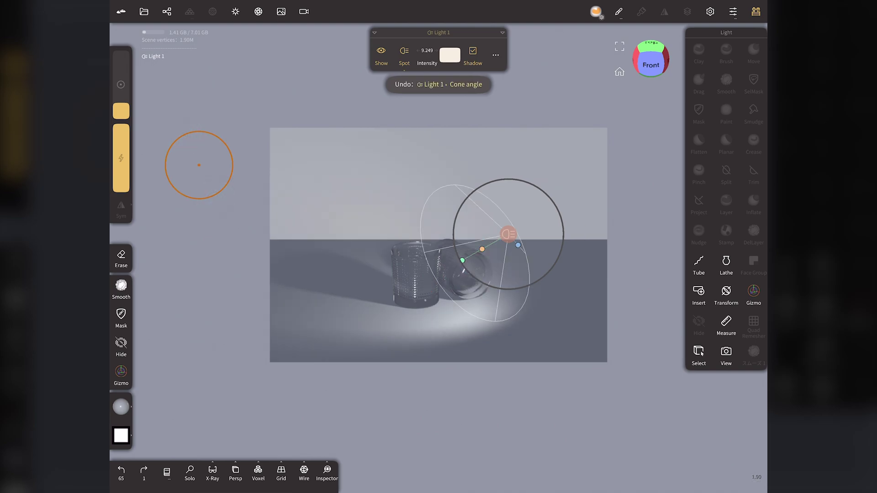
- Hide Light 1, then show and select point Light 3
click(235, 11)
click(214, 211)
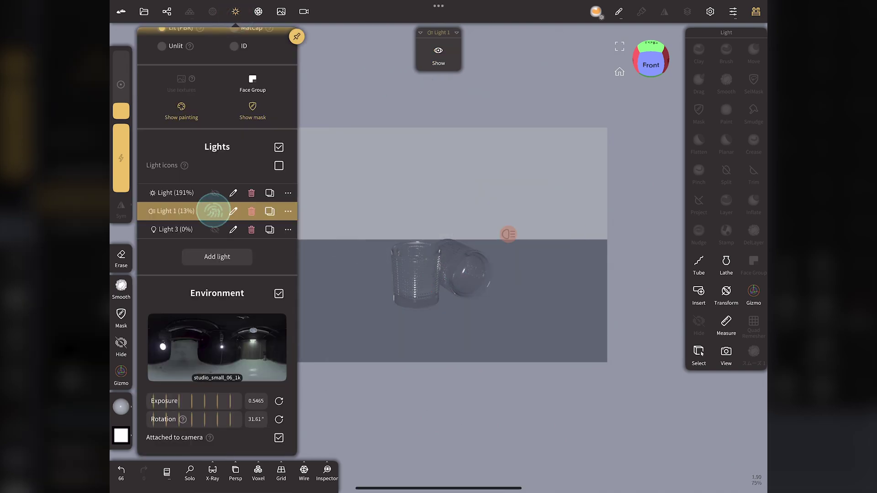
click(214, 230)
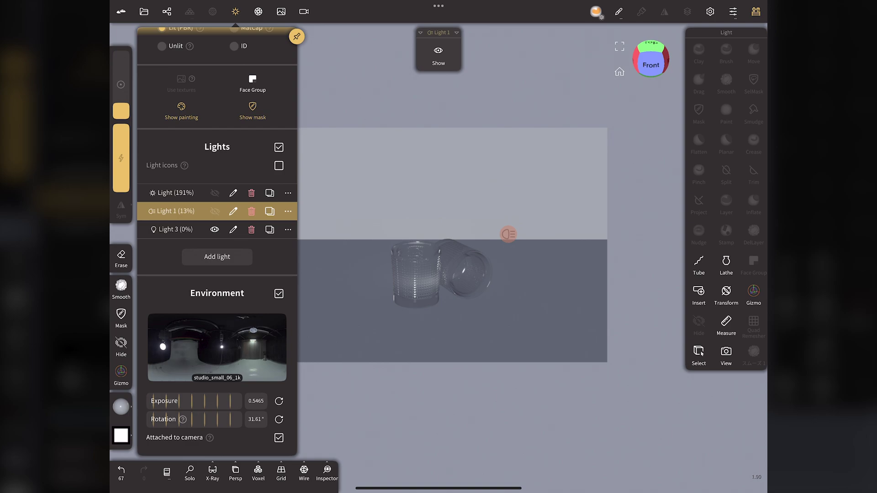
click(176, 230)
click(233, 13)
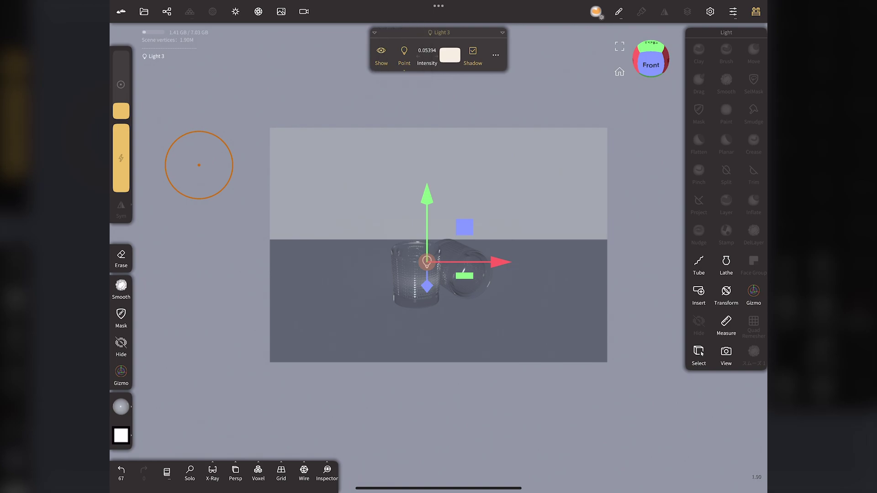
- Snap to front then top view of the glasses and bring up the Camera settings
click(651, 65)
scroll(333, 283, up, 5)
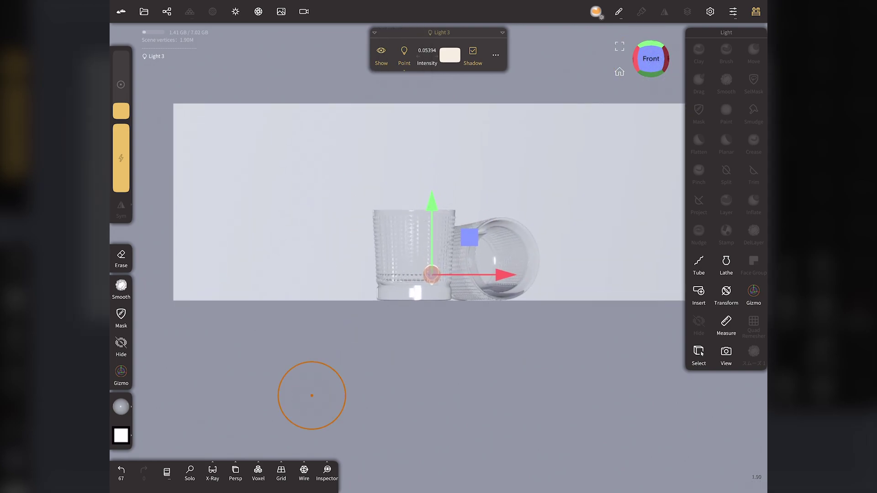
drag(657, 92, 656, 127)
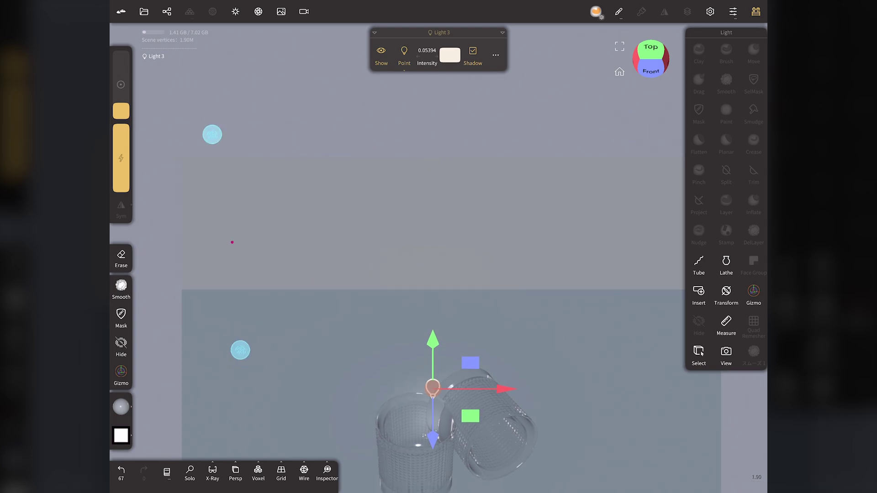
click(651, 47)
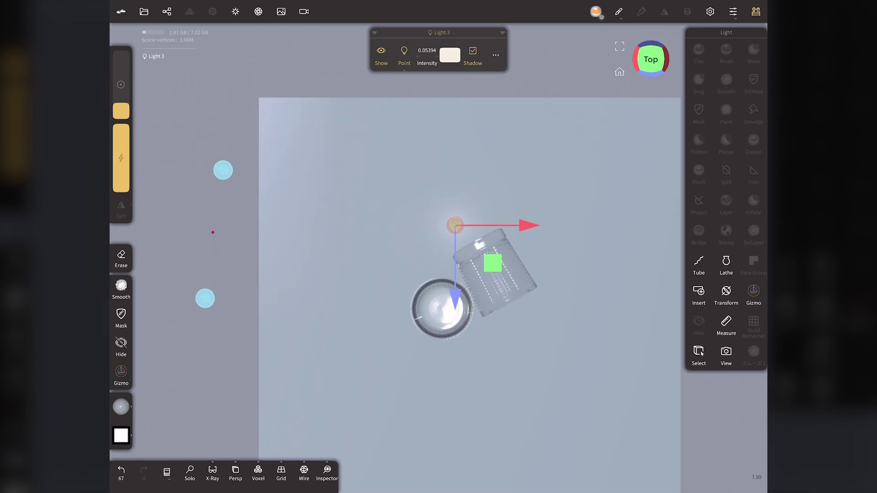
middle_drag(204, 297, 210, 277)
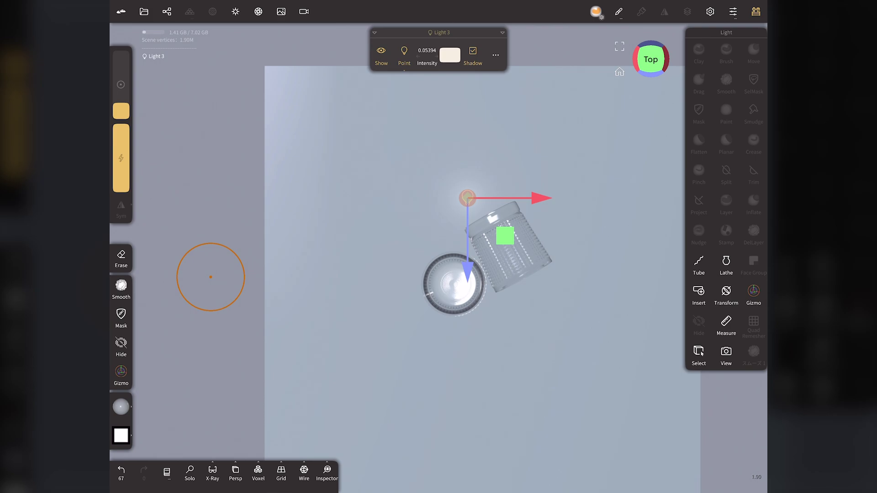
click(304, 11)
- Switch to the saved perspective View and re-enable Post Process
click(219, 92)
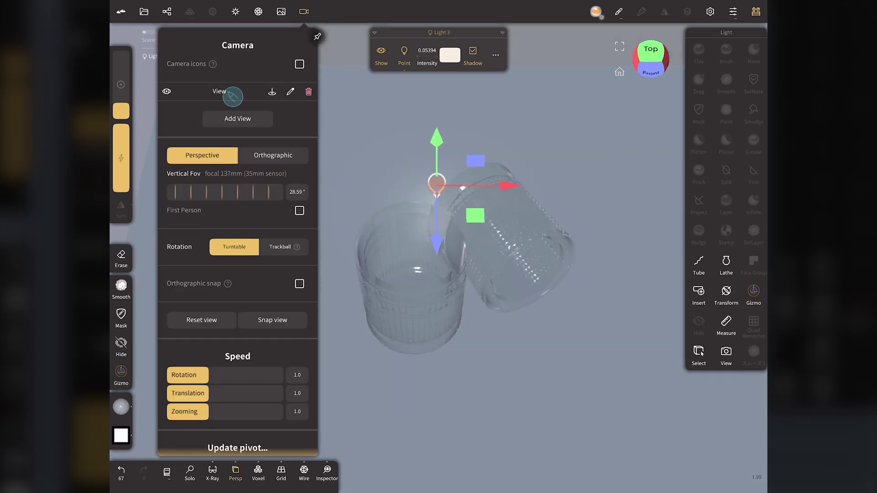
click(258, 12)
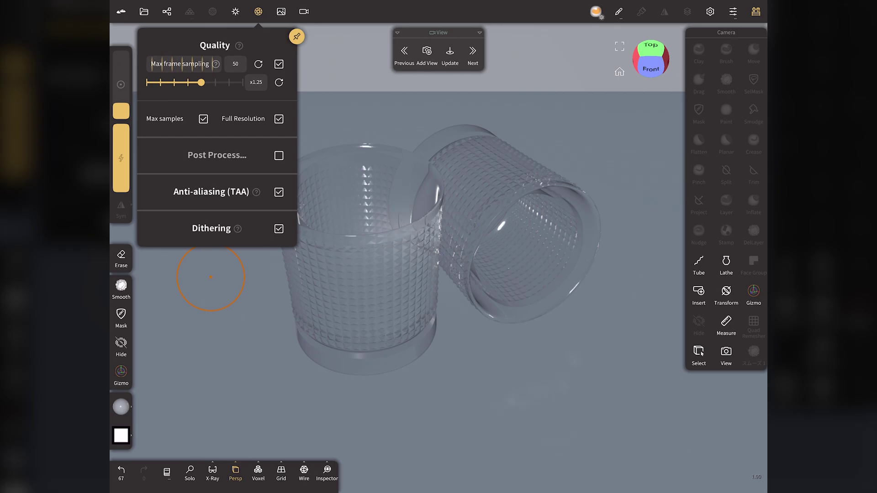
click(279, 155)
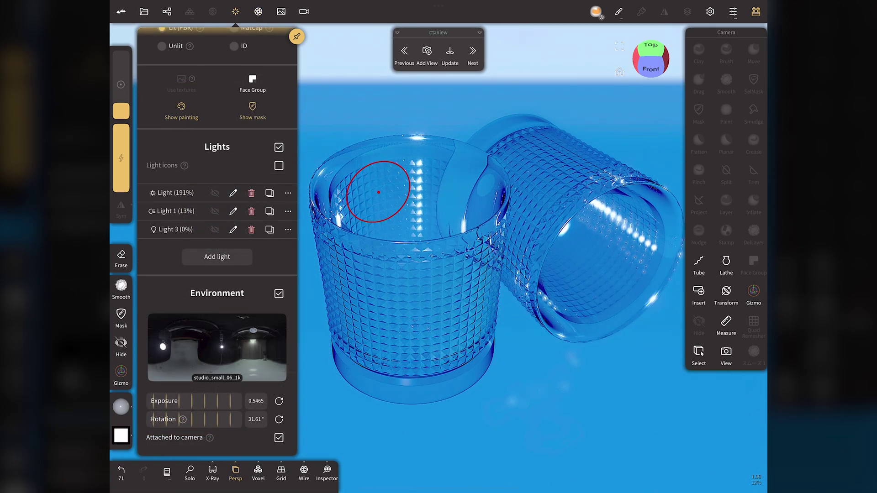
- Make Light 3, Light 1 and the main 191% sun light visible again
click(215, 230)
click(215, 229)
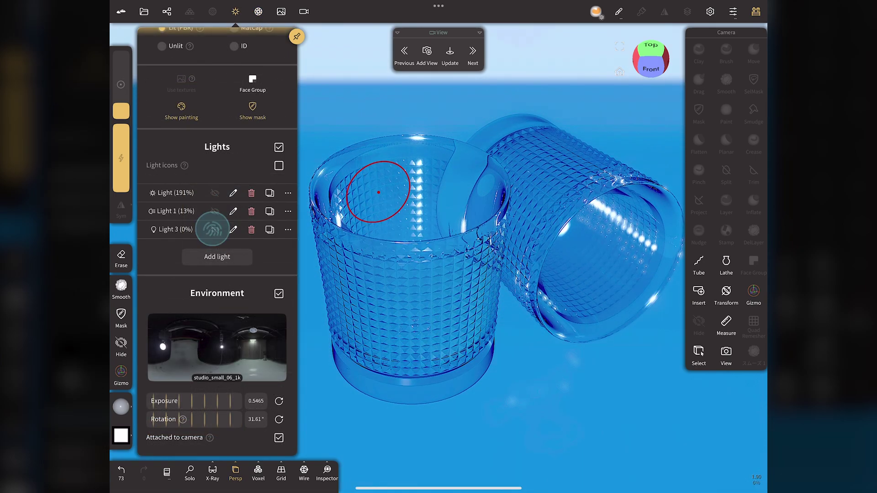
click(214, 230)
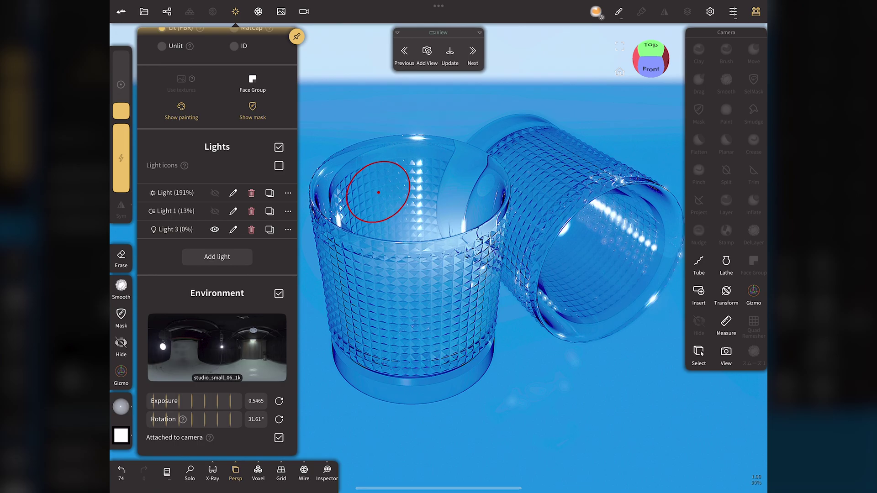
click(215, 211)
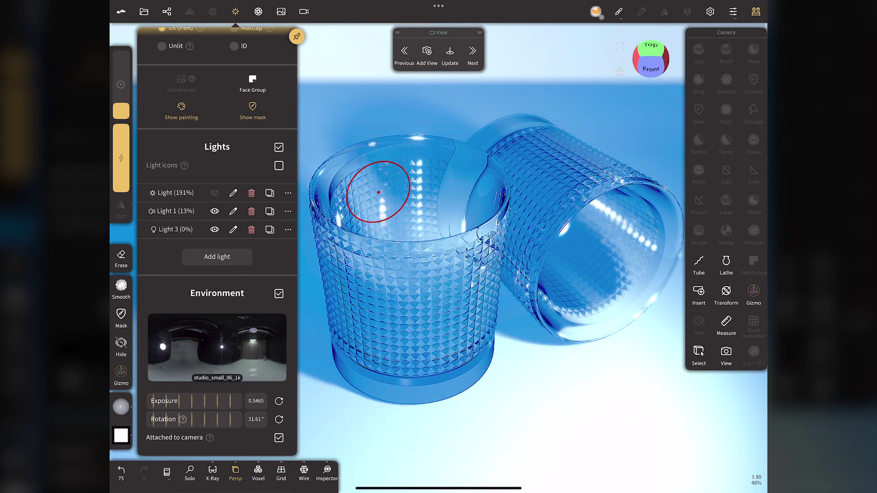
click(215, 193)
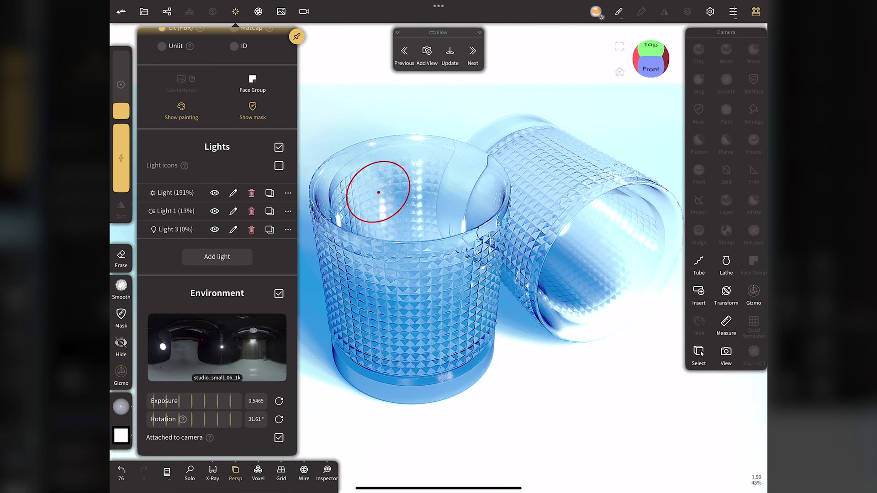